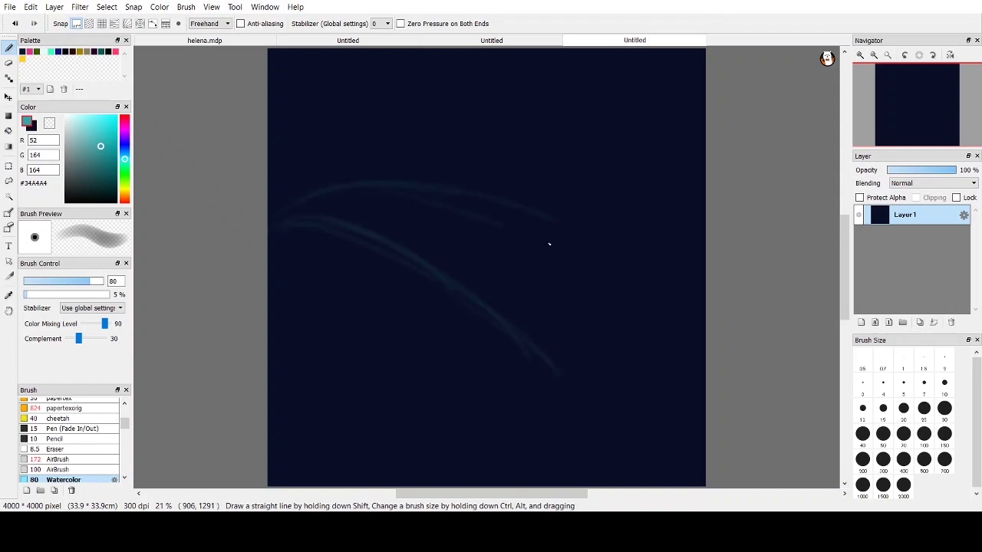
Sketch faint teal guide curves for the sea creature's body, then fill the body with broad 328 px Watercolor strokes.
{"action": "left_click_drag", "start_coordinate": [272, 146], "coordinate": [522, 156]}
{"action": "left_click_drag", "start_coordinate": [484, 180], "coordinate": [595, 134]}
{"action": "left_click_drag", "start_coordinate": [564, 244], "coordinate": [662, 171]}
{"action": "left_click_drag", "start_coordinate": [90, 281], "coordinate": [103, 281]}
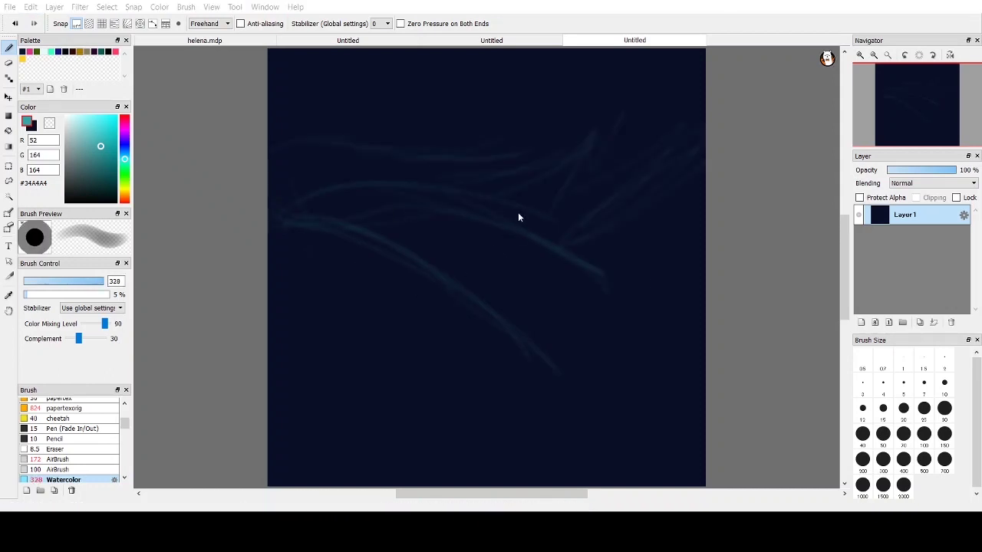
{"action": "mouse_move", "coordinate": [295, 188]}
{"action": "left_mouse_down"}
{"action": "mouse_move", "coordinate": [609, 160]}
{"action": "mouse_move", "coordinate": [353, 168]}
{"action": "mouse_move", "coordinate": [609, 149]}
{"action": "mouse_move", "coordinate": [460, 197]}
{"action": "mouse_move", "coordinate": [345, 215]}
{"action": "left_mouse_up"}
Draw the fin's leading edge and its fanned rays below the body in teal with a 48 px Watercolor brush.
{"action": "left_click_drag", "start_coordinate": [71, 283], "coordinate": [82, 283]}
{"action": "mouse_move", "coordinate": [513, 248]}
{"action": "left_mouse_down"}
{"action": "mouse_move", "coordinate": [574, 265]}
{"action": "mouse_move", "coordinate": [343, 194]}
{"action": "left_mouse_up"}
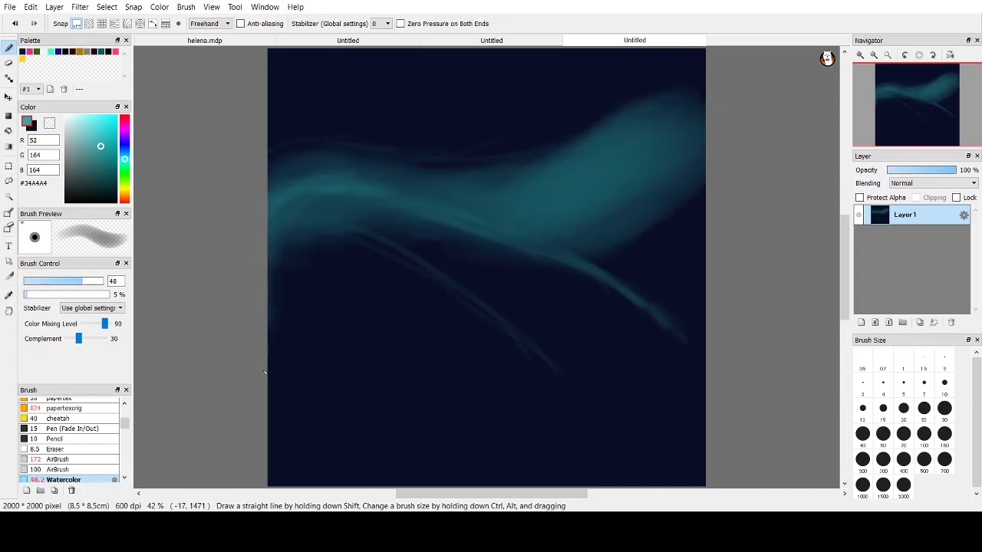
{"action": "left_click_drag", "start_coordinate": [402, 225], "coordinate": [623, 358]}
{"action": "left_click_drag", "start_coordinate": [329, 195], "coordinate": [531, 353]}
{"action": "mouse_move", "coordinate": [326, 245]}
{"action": "left_mouse_down"}
{"action": "mouse_move", "coordinate": [431, 400]}
{"action": "mouse_move", "coordinate": [437, 340]}
{"action": "mouse_move", "coordinate": [465, 368]}
{"action": "left_mouse_up"}
{"action": "left_click_drag", "start_coordinate": [537, 250], "coordinate": [692, 359]}
{"action": "mouse_move", "coordinate": [291, 240]}
{"action": "left_mouse_down"}
{"action": "mouse_move", "coordinate": [311, 301]}
{"action": "mouse_move", "coordinate": [267, 306]}
{"action": "left_mouse_up"}
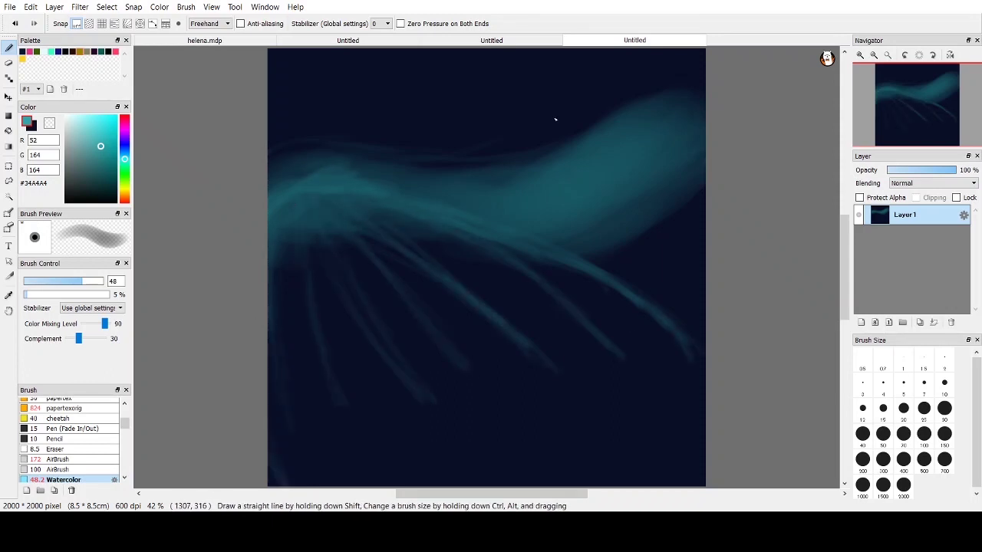
Paint a row of yellow-green #84A434 dots along the middle of the body.
{"action": "left_click", "coordinate": [124, 184]}
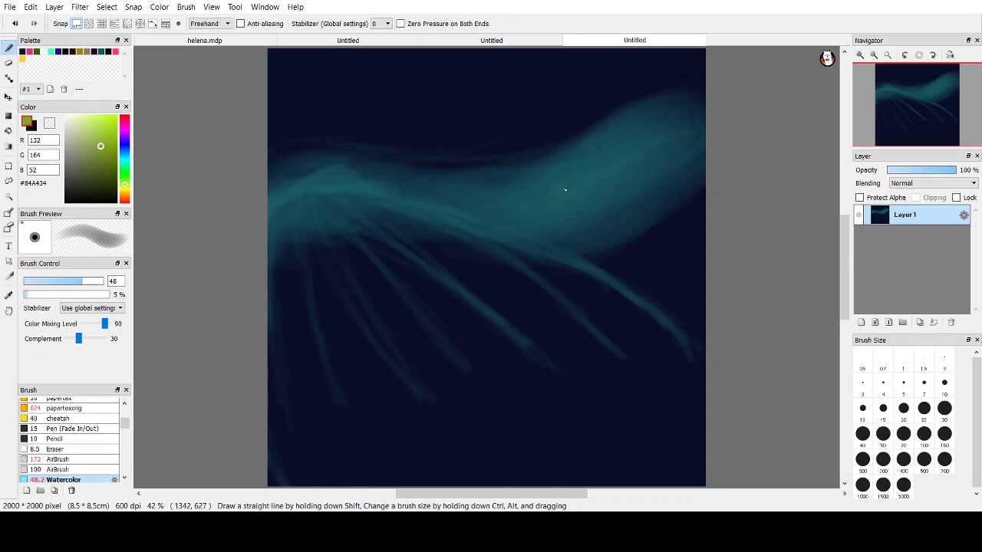
Paint over the fin's upper ridge and long leading edge in blue #008CAA with the 80 px Watercolor brush.
{"action": "right_click", "coordinate": [306, 202]}
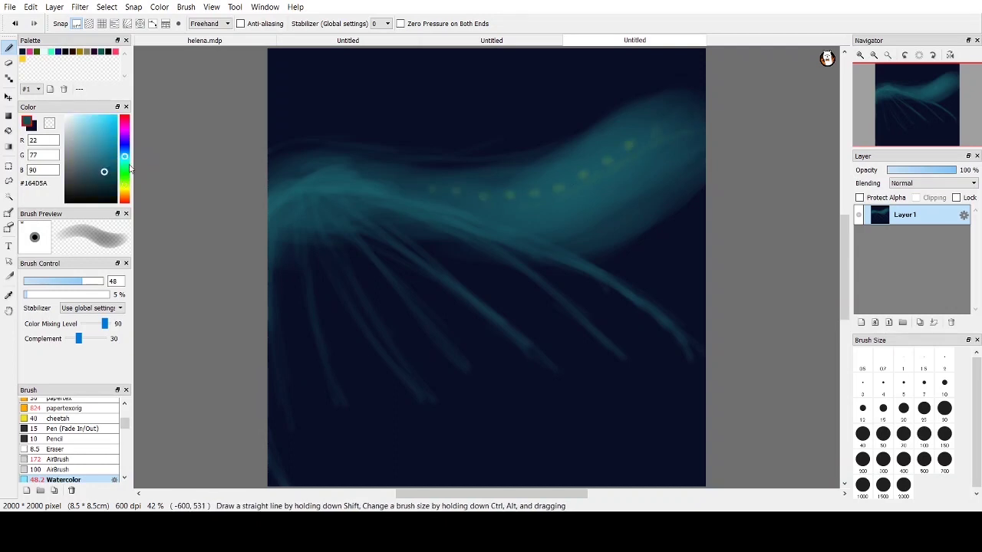
{"action": "left_click", "coordinate": [117, 144]}
{"action": "left_click", "coordinate": [63, 480]}
{"action": "left_click_drag", "start_coordinate": [275, 204], "coordinate": [329, 184]}
{"action": "mouse_move", "coordinate": [408, 194]}
{"action": "left_mouse_down"}
{"action": "mouse_move", "coordinate": [572, 267]}
{"action": "mouse_move", "coordinate": [694, 361]}
{"action": "left_mouse_up"}
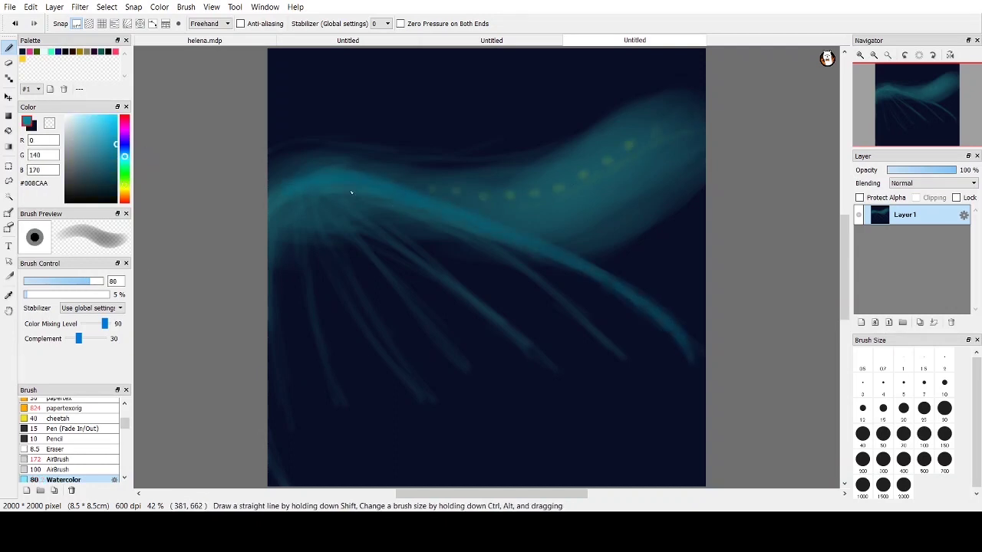
Repaint the remaining fin rays from the fin's base to their tips in the same blue.
{"action": "left_click_drag", "start_coordinate": [351, 193], "coordinate": [626, 359]}
{"action": "left_click_drag", "start_coordinate": [339, 197], "coordinate": [531, 349]}
{"action": "mouse_move", "coordinate": [342, 223]}
{"action": "left_mouse_down"}
{"action": "mouse_move", "coordinate": [477, 376]}
{"action": "mouse_move", "coordinate": [432, 400]}
{"action": "left_mouse_up"}
{"action": "left_click_drag", "start_coordinate": [305, 238], "coordinate": [348, 411]}
{"action": "left_click_drag", "start_coordinate": [280, 238], "coordinate": [291, 414]}
Refine the fin rays, extending the lower-left ones in sampled teal and trimming the tips with sampled background navy.
{"action": "right_click", "coordinate": [346, 433]}
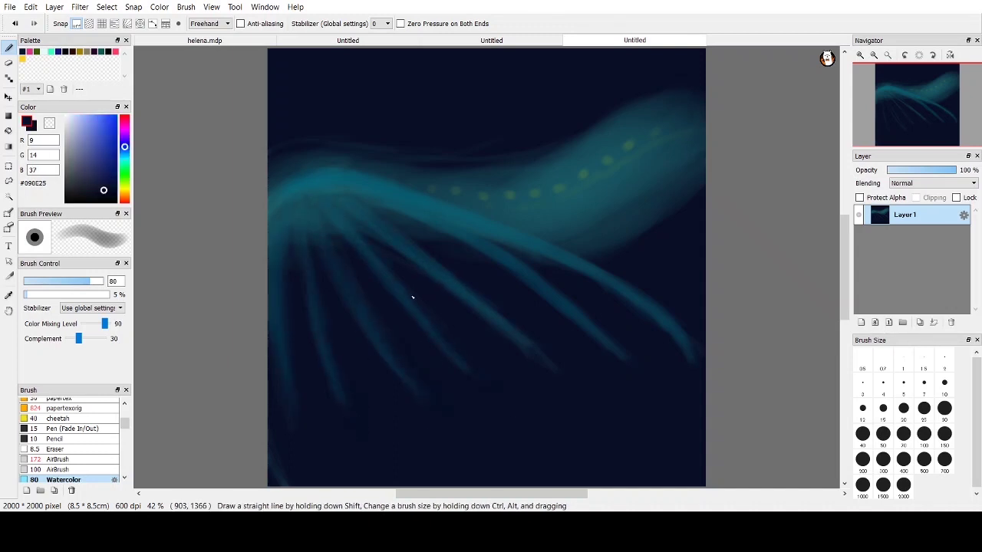
{"action": "left_click_drag", "start_coordinate": [636, 358], "coordinate": [590, 307]}
{"action": "right_click", "coordinate": [305, 180]}
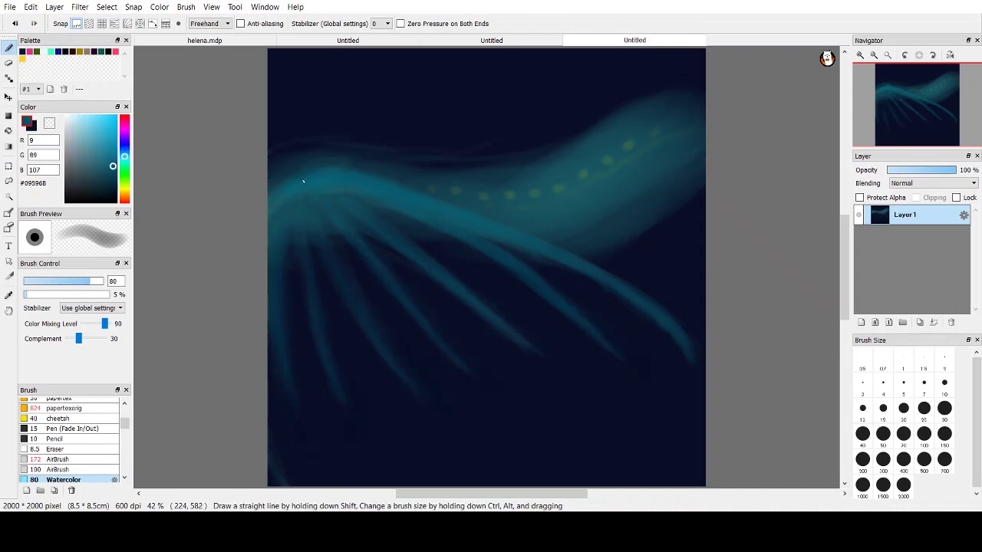
{"action": "mouse_move", "coordinate": [281, 230]}
{"action": "left_mouse_down"}
{"action": "mouse_move", "coordinate": [287, 375]}
{"action": "mouse_move", "coordinate": [313, 449]}
{"action": "left_mouse_up"}
{"action": "right_click", "coordinate": [300, 378]}
{"action": "right_click", "coordinate": [298, 178]}
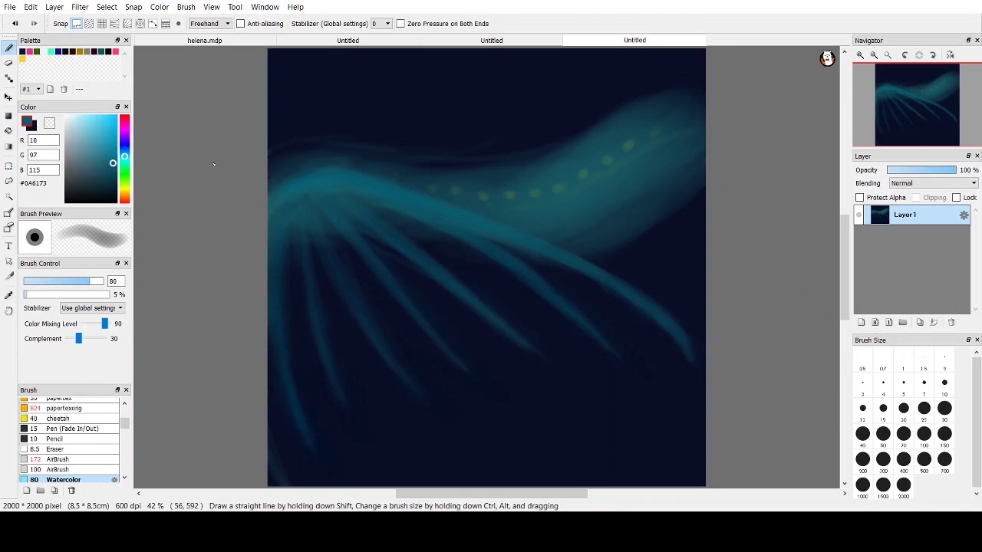
{"action": "left_click_drag", "start_coordinate": [308, 238], "coordinate": [357, 421]}
{"action": "right_click", "coordinate": [371, 418]}
{"action": "left_click_drag", "start_coordinate": [407, 375], "coordinate": [427, 400]}
Strengthen the upper parts of the lower-left rays in #007F9A, reducing the brush to about 27 px.
{"action": "right_click", "coordinate": [344, 171]}
{"action": "left_click", "coordinate": [117, 150]}
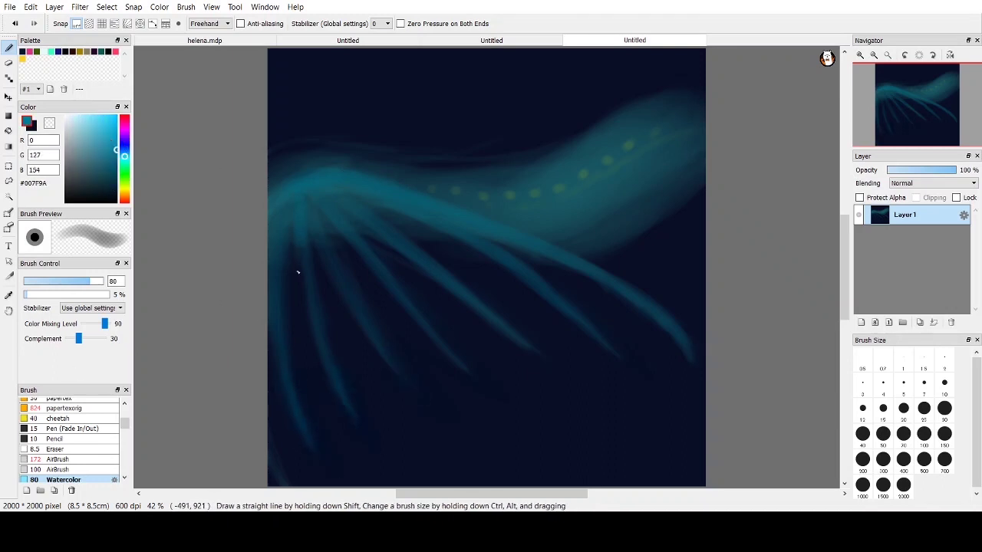
{"action": "key", "text": "bracketleft"}
{"action": "key", "text": "bracketleft"}
{"action": "key", "text": "bracketleft"}
{"action": "key", "text": "bracketleft"}
{"action": "key", "text": "bracketleft"}
{"action": "key", "text": "bracketleft"}
{"action": "key", "text": "bracketleft"}
{"action": "key", "text": "bracketleft"}
{"action": "key", "text": "bracketleft"}
{"action": "key", "text": "bracketleft"}
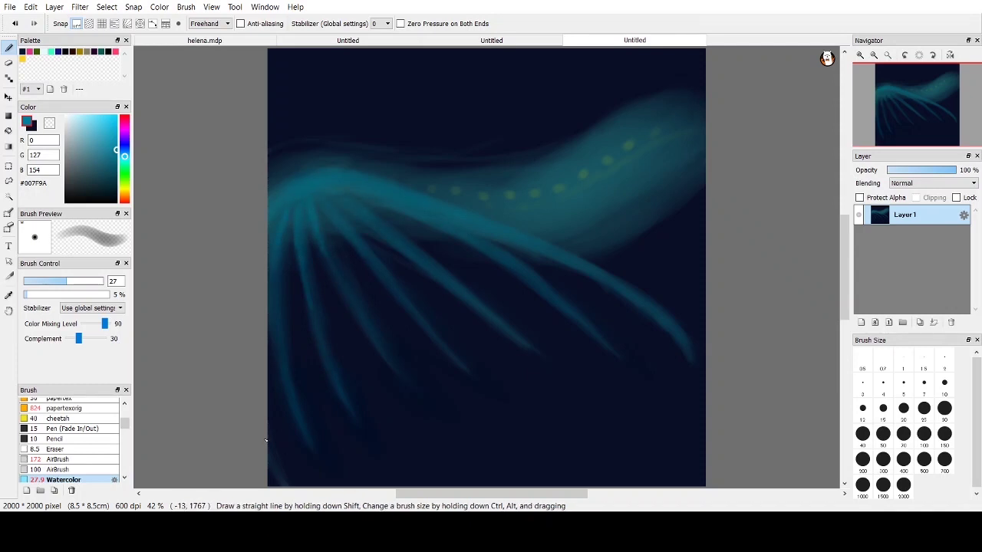
Sharpen the gaps between the fin rays with sampled navy and teal tones using the 27 px brush.
{"action": "left_click", "coordinate": [453, 221], "text": "alt"}
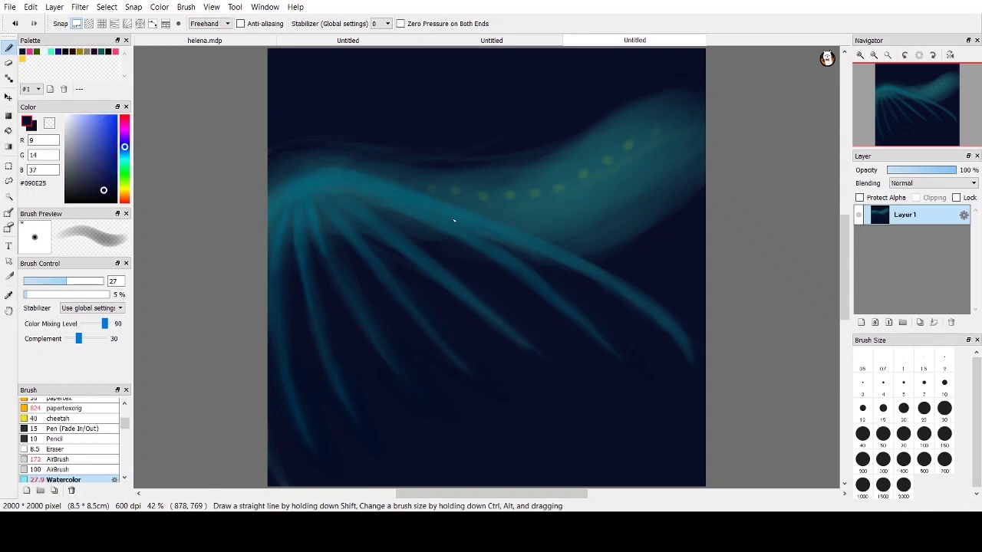
{"action": "right_click", "coordinate": [345, 285]}
{"action": "right_click", "coordinate": [346, 292]}
{"action": "right_click", "coordinate": [331, 253]}
{"action": "right_click", "coordinate": [412, 264]}
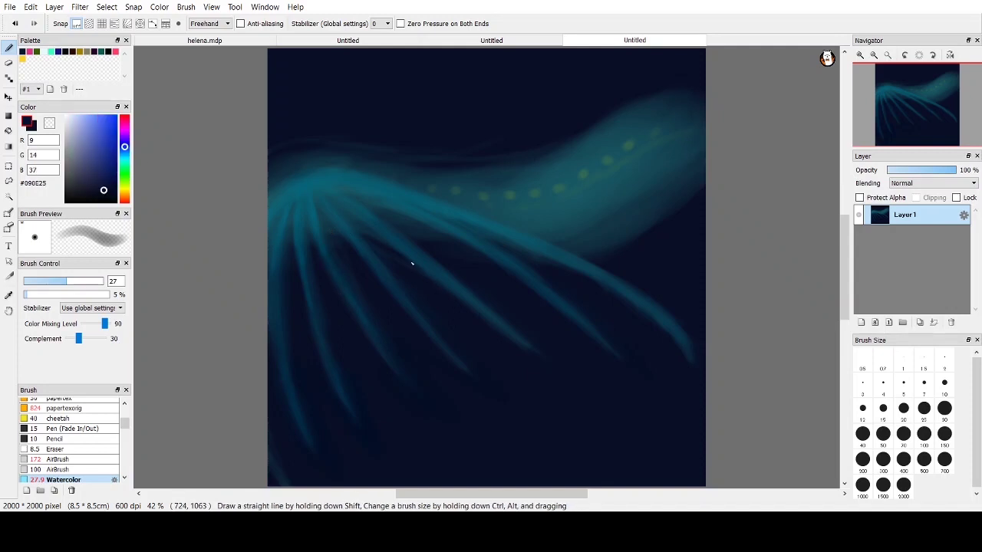
{"action": "left_click", "coordinate": [586, 185], "text": "alt"}
{"action": "left_click", "coordinate": [473, 256], "text": "alt"}
Clean up the background along the body's upper edge with an 80 px navy brush and brighten the fin's leading edge.
{"action": "left_click", "coordinate": [90, 282]}
{"action": "left_click", "coordinate": [499, 135], "text": "alt"}
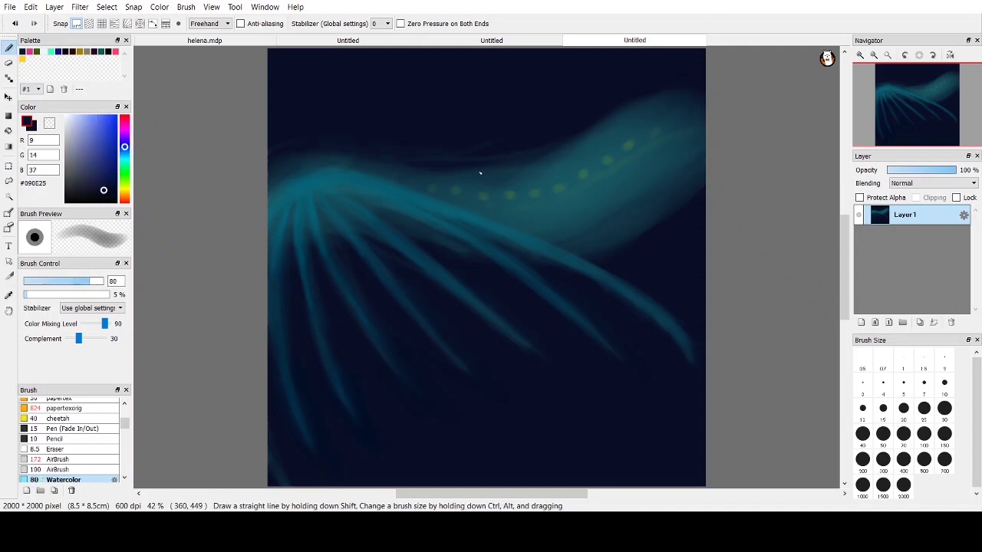
{"action": "left_click_drag", "start_coordinate": [480, 173], "coordinate": [273, 168]}
{"action": "left_click_drag", "start_coordinate": [110, 141], "coordinate": [117, 131]}
Paint the webbing between the fin rays in sampled teal and shape its scalloped lower edge with sampled navy.
{"action": "left_click", "coordinate": [606, 246], "text": "alt"}
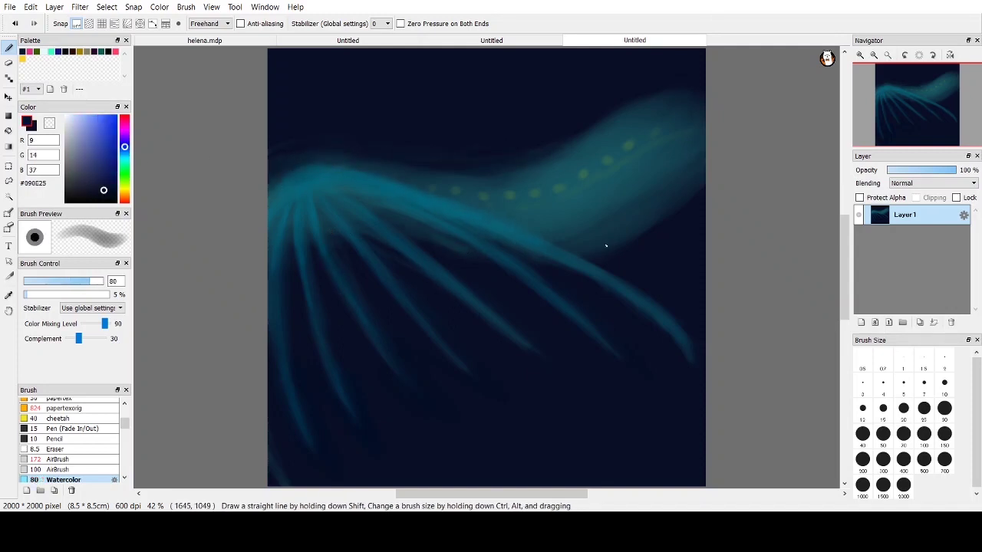
{"action": "left_click", "coordinate": [314, 181], "text": "alt"}
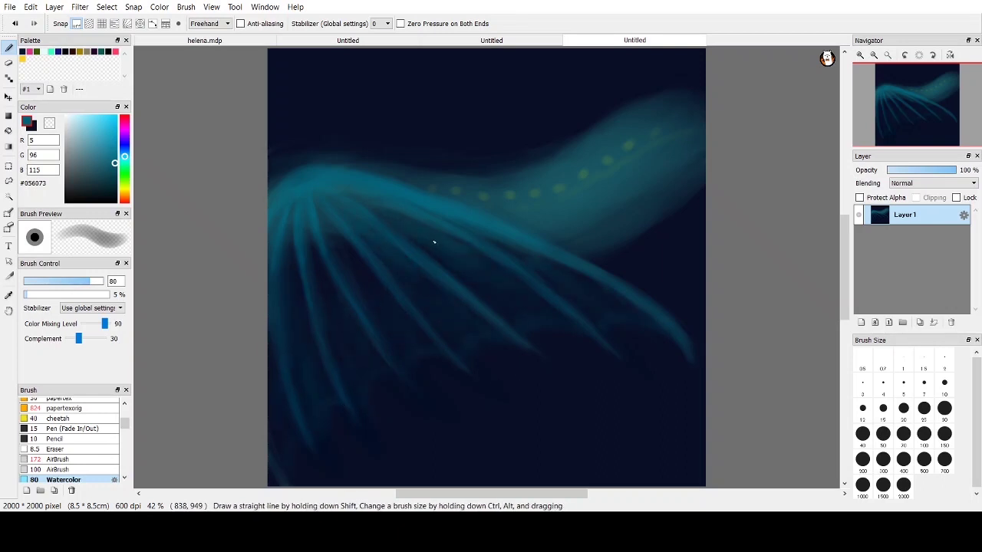
{"action": "left_click", "coordinate": [397, 439], "text": "alt"}
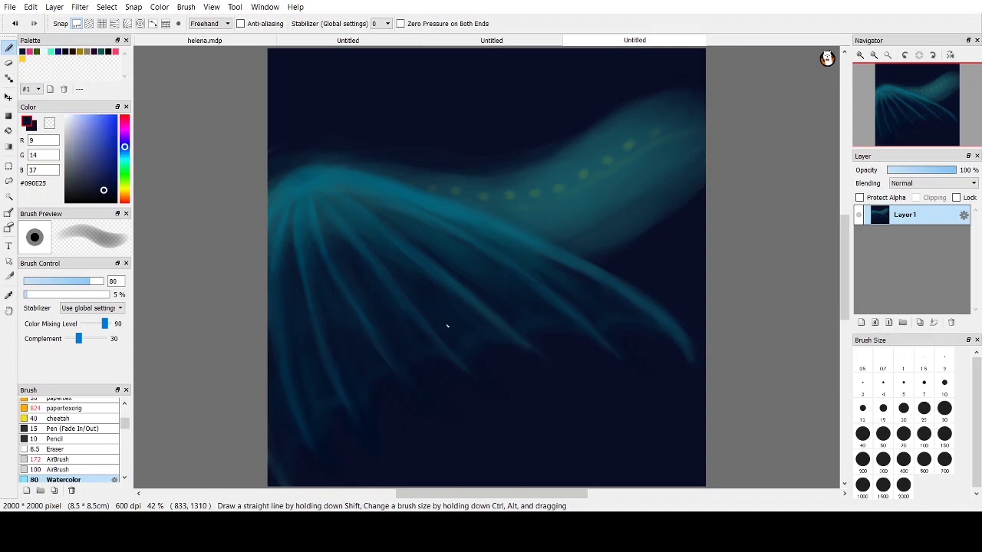
{"action": "left_click", "coordinate": [354, 284], "text": "alt"}
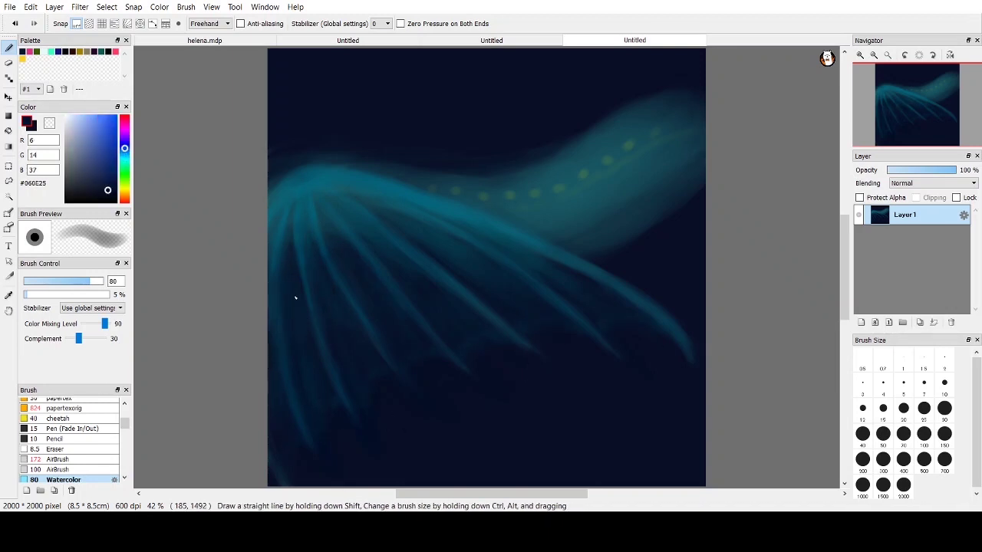
{"action": "left_click", "coordinate": [589, 273], "text": "alt"}
{"action": "left_click", "coordinate": [651, 95], "text": "alt"}
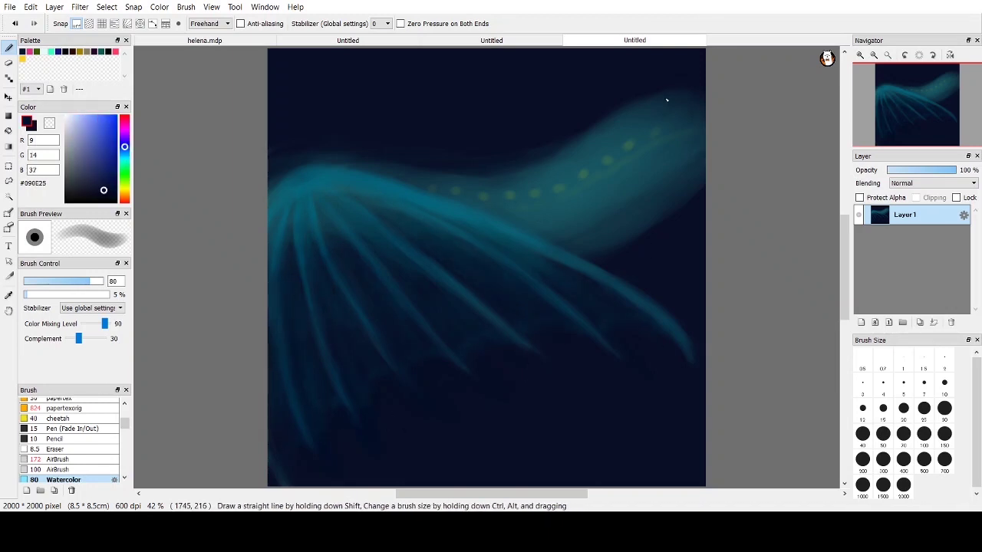
Paint a small spiky frill on the upper edge of the body's right end in #00C3A1 with a 32 px brush.
{"action": "left_click", "coordinate": [578, 188], "text": "alt"}
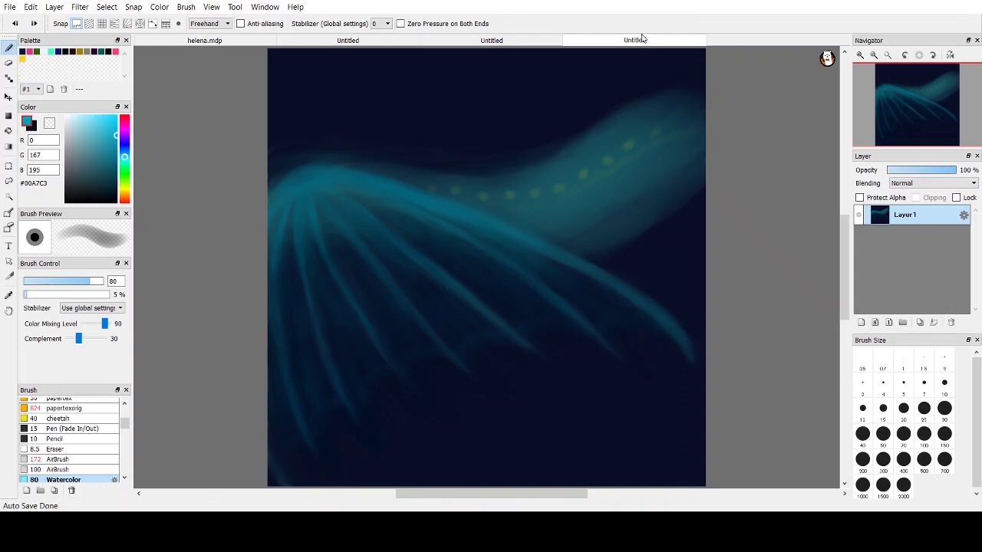
{"action": "left_click_drag", "start_coordinate": [512, 265], "coordinate": [490, 266]}
{"action": "left_click_drag", "start_coordinate": [659, 85], "coordinate": [612, 116]}
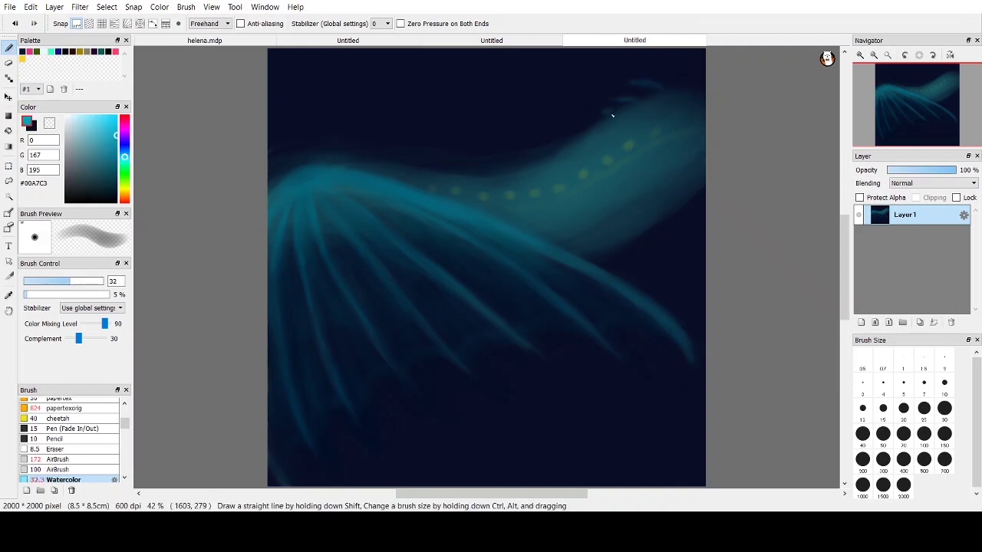
{"action": "left_click", "coordinate": [124, 162]}
{"action": "left_click_drag", "start_coordinate": [639, 80], "coordinate": [667, 89]}
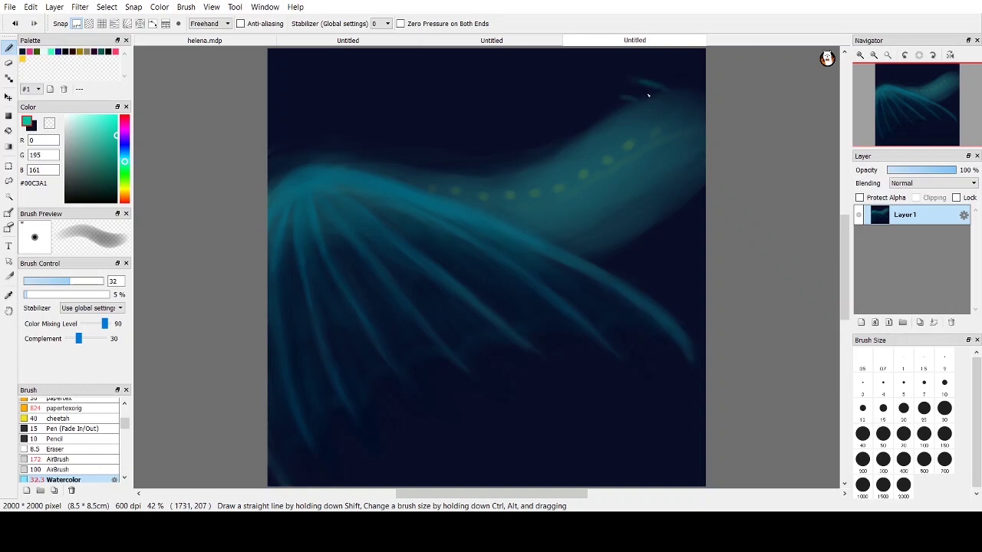
Blend the frill into the body with sampled tones and refine it in #0A7895 with a 14.1 px brush.
{"action": "right_click", "coordinate": [577, 117]}
{"action": "left_click", "coordinate": [90, 281]}
{"action": "right_click", "coordinate": [518, 177]}
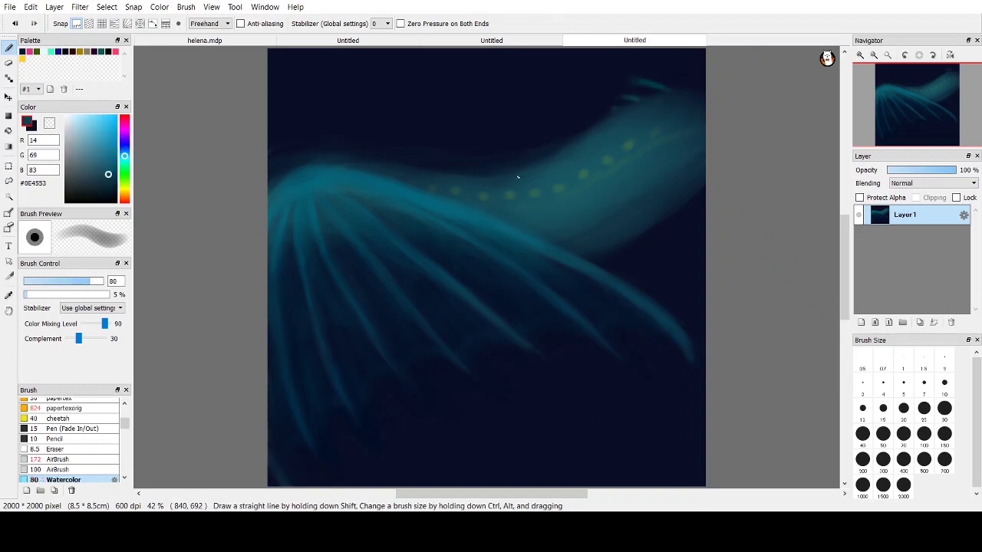
{"action": "left_click", "coordinate": [114, 151]}
{"action": "left_click", "coordinate": [47, 281]}
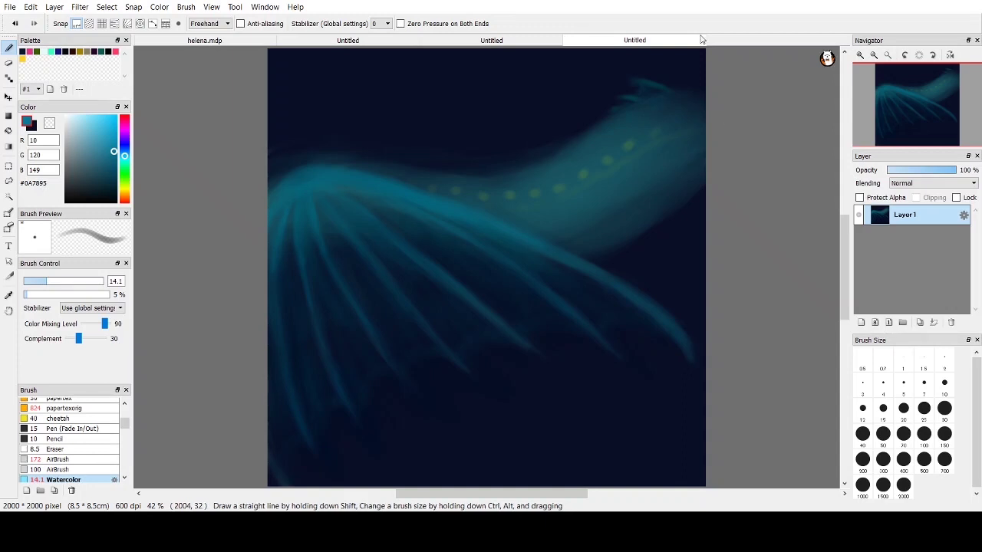
Add light blue #6BC6DF highlights along the fin's ridge and rays with a 31 px brush.
{"action": "left_click", "coordinate": [92, 125]}
{"action": "left_click", "coordinate": [70, 281]}
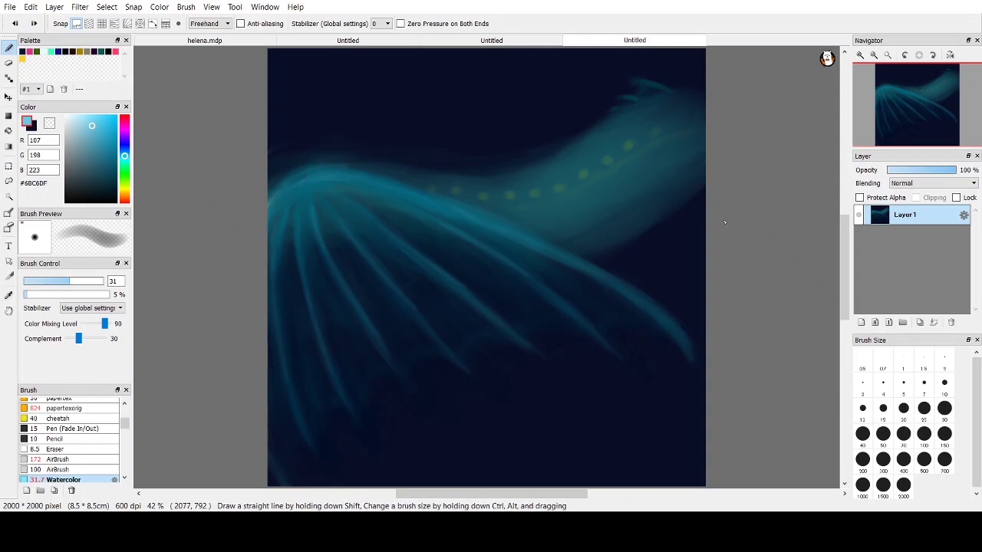
Touch up the row of dots along the body in olive green #5C8406 with a 17 px brush.
{"action": "left_click", "coordinate": [125, 184]}
{"action": "left_click_drag", "start_coordinate": [92, 169], "coordinate": [115, 157]}
{"action": "left_click", "coordinate": [51, 282]}
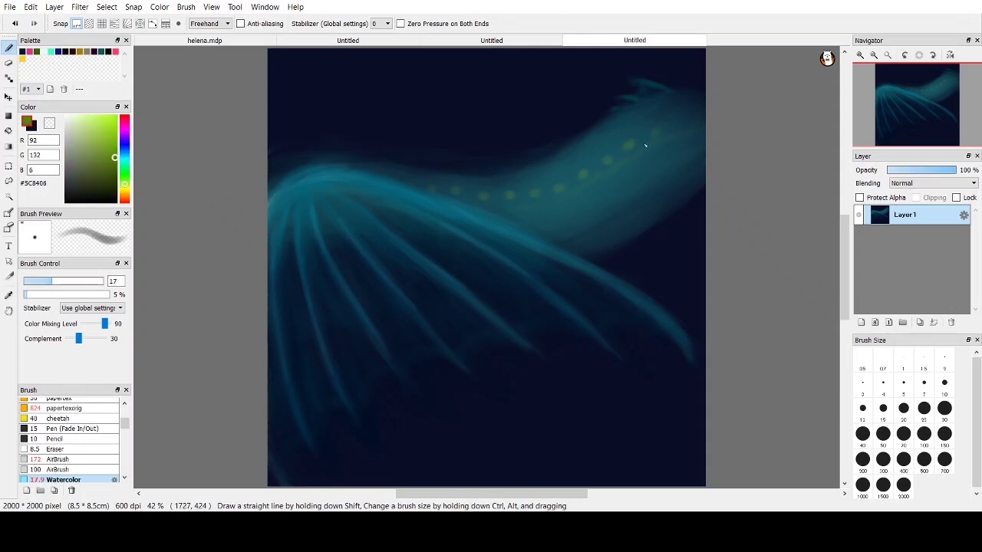
Dab glowing bubbles of varied size below the fin's right side in #2FB1CD with a 50 px brush.
{"action": "left_click", "coordinate": [124, 156]}
{"action": "left_click", "coordinate": [105, 132]}
{"action": "left_click", "coordinate": [84, 282]}
{"action": "left_click_drag", "start_coordinate": [528, 419], "coordinate": [540, 419]}
{"action": "left_click_drag", "start_coordinate": [596, 392], "coordinate": [603, 396]}
{"action": "left_click", "coordinate": [510, 380]}
{"action": "left_click_drag", "start_coordinate": [475, 458], "coordinate": [485, 463]}
{"action": "left_click", "coordinate": [589, 459]}
{"action": "left_click", "coordinate": [667, 412]}
{"action": "left_click", "coordinate": [654, 346]}
{"action": "left_click", "coordinate": [659, 382]}
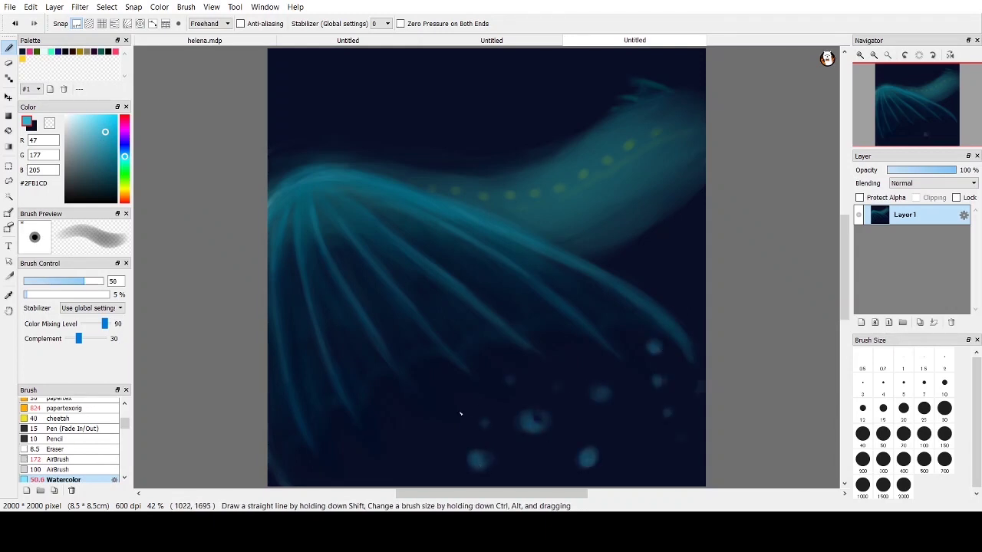
Scatter more bubbles along the canvas's lower edge and across the dark background above the body.
{"action": "left_click", "coordinate": [446, 446]}
{"action": "left_click", "coordinate": [343, 465]}
{"action": "left_click", "coordinate": [371, 481]}
{"action": "left_click", "coordinate": [535, 469]}
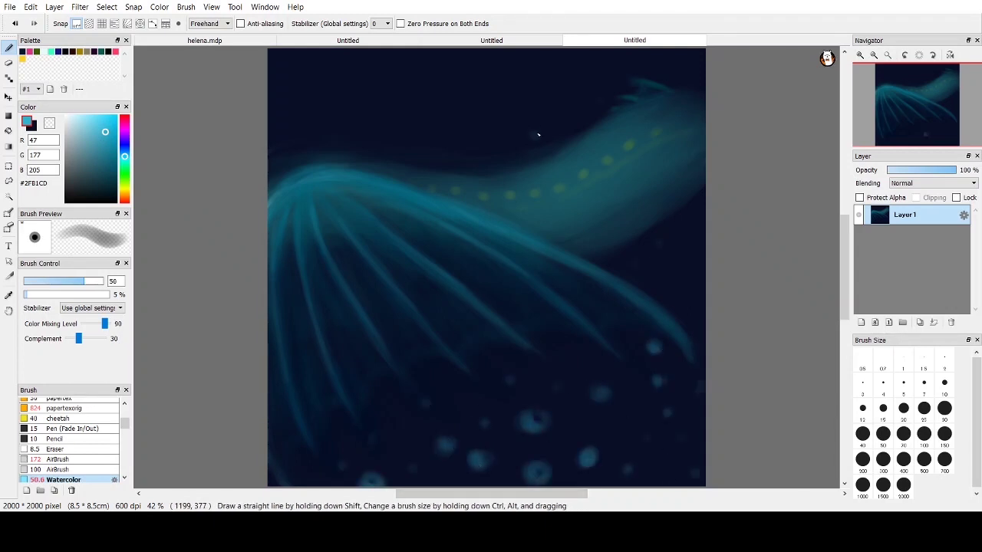
{"action": "left_click", "coordinate": [293, 113]}
{"action": "left_click", "coordinate": [322, 65]}
{"action": "left_click", "coordinate": [486, 102]}
{"action": "left_click", "coordinate": [589, 364]}
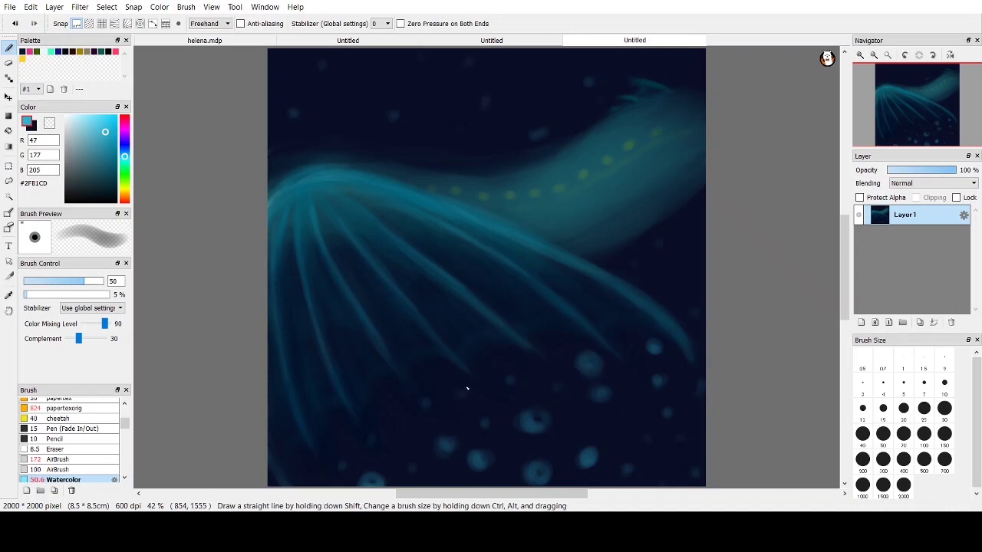
Add bubbles over the fin and around its ray tips in the same blue.
{"action": "left_click", "coordinate": [465, 391]}
{"action": "left_click", "coordinate": [440, 375]}
{"action": "left_click", "coordinate": [352, 352]}
{"action": "left_click", "coordinate": [404, 297]}
{"action": "left_click", "coordinate": [466, 262]}
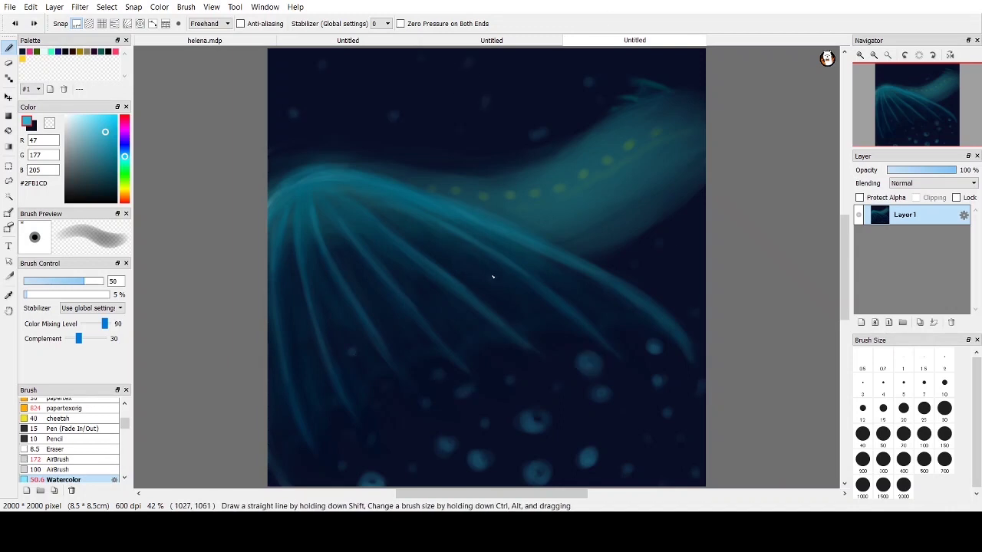
{"action": "left_click", "coordinate": [497, 276]}
{"action": "left_click", "coordinate": [316, 397]}
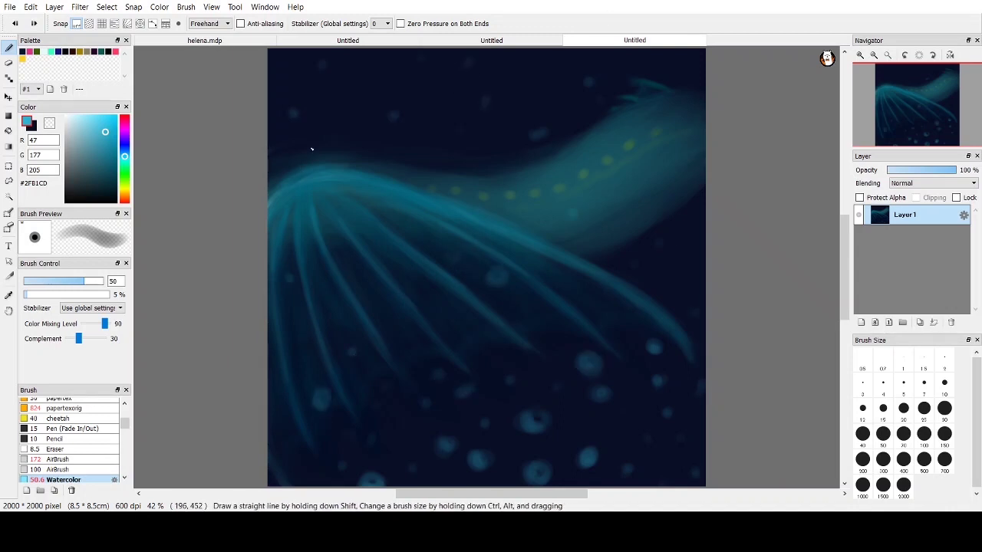
Add fine pale blue #A2EEFF rim strokes and tiny bubble outlines among the lower bubbles with an 11.5 px brush.
{"action": "left_click", "coordinate": [84, 116]}
{"action": "left_click", "coordinate": [65, 282]}
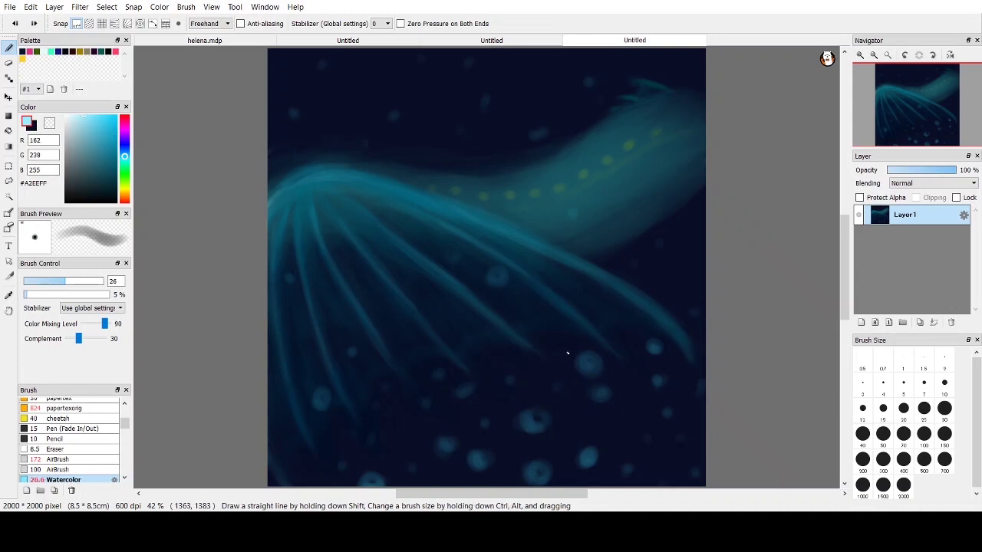
{"action": "key", "text": "ctrl+z"}
{"action": "left_click", "coordinate": [42, 281]}
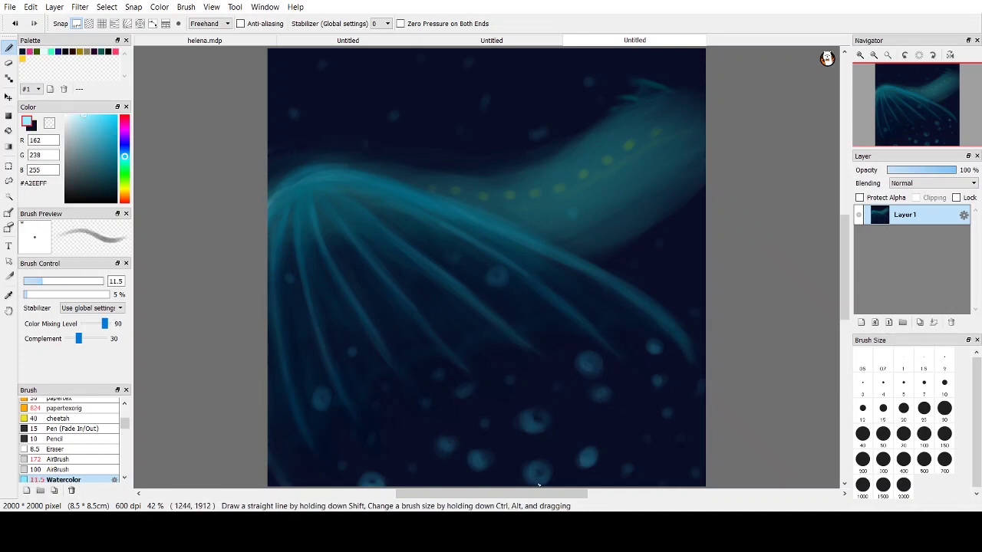
{"action": "left_click_drag", "start_coordinate": [471, 384], "coordinate": [462, 396]}
{"action": "left_click", "coordinate": [485, 376]}
{"action": "left_click", "coordinate": [509, 360]}
{"action": "left_click", "coordinate": [512, 443]}
{"action": "left_click_drag", "start_coordinate": [583, 360], "coordinate": [595, 366]}
{"action": "key", "text": "ctrl+z"}
{"action": "left_click", "coordinate": [594, 409]}
{"action": "left_click", "coordinate": [617, 443]}
Brighten the body's dots and add a fine dashed line below them in yellow #C4D300 with the 11.5 px brush.
{"action": "left_click", "coordinate": [397, 166], "text": "alt"}
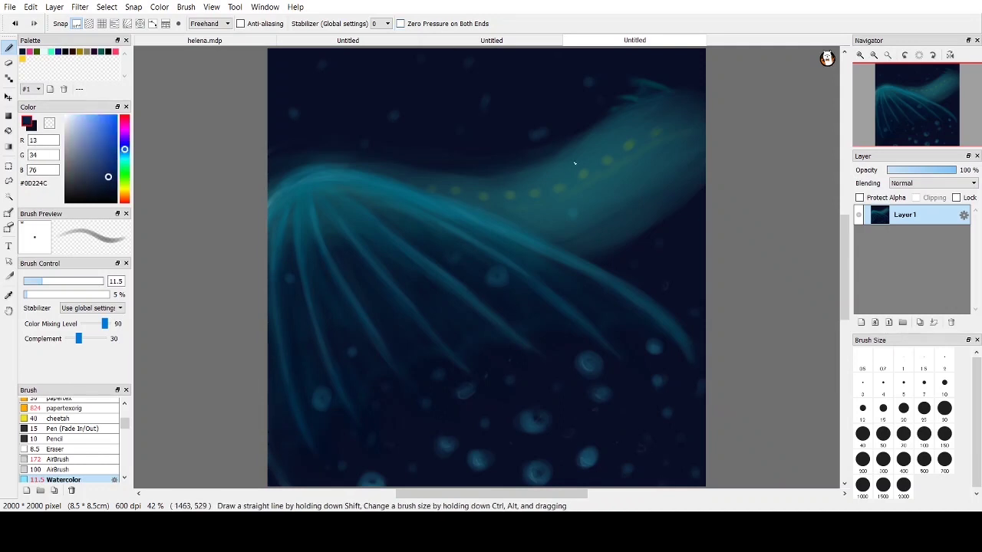
{"action": "left_click", "coordinate": [513, 198], "text": "alt"}
{"action": "left_click", "coordinate": [116, 130]}
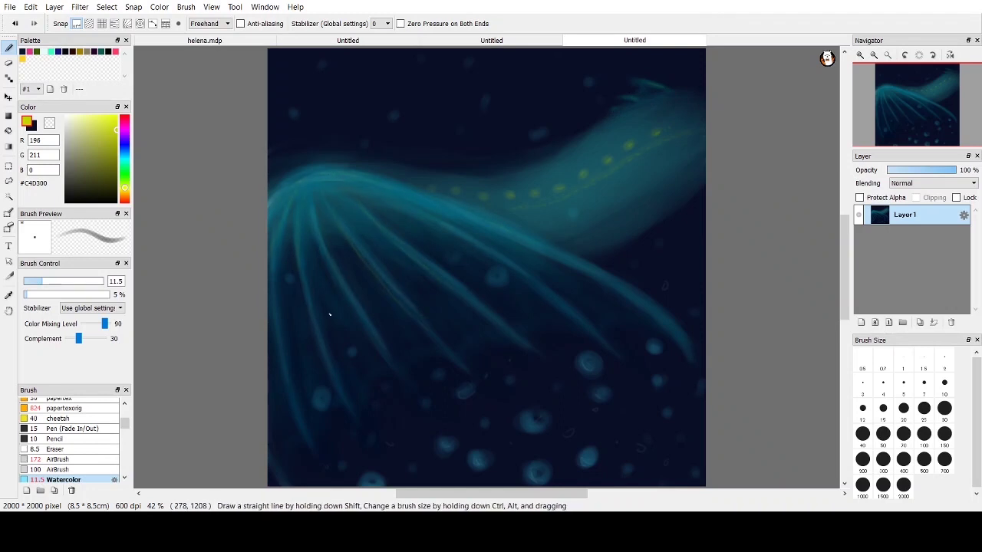
Brighten the fin's upper and middle rays near their base in teal #45BECD with a 22 px brush.
{"action": "left_click", "coordinate": [326, 182], "text": "alt"}
{"action": "key", "text": "bracketright"}
{"action": "key", "text": "bracketright"}
{"action": "mouse_move", "coordinate": [340, 188]}
{"action": "left_mouse_down"}
{"action": "mouse_move", "coordinate": [414, 260]}
{"action": "mouse_move", "coordinate": [330, 191]}
{"action": "mouse_move", "coordinate": [321, 251]}
{"action": "mouse_move", "coordinate": [282, 206]}
{"action": "mouse_move", "coordinate": [271, 220]}
{"action": "mouse_move", "coordinate": [307, 188]}
{"action": "mouse_move", "coordinate": [304, 198]}
{"action": "mouse_move", "coordinate": [339, 183]}
{"action": "mouse_move", "coordinate": [496, 227]}
{"action": "left_mouse_up"}
{"action": "left_click_drag", "start_coordinate": [393, 196], "coordinate": [458, 230]}
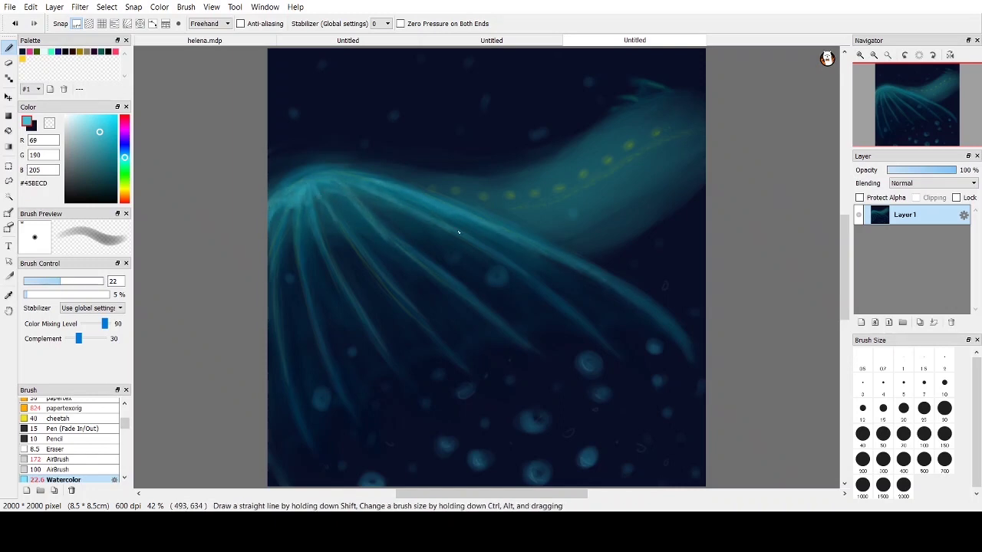
{"action": "mouse_move", "coordinate": [379, 213]}
{"action": "left_mouse_down"}
{"action": "mouse_move", "coordinate": [463, 291]}
{"action": "mouse_move", "coordinate": [354, 202]}
{"action": "mouse_move", "coordinate": [368, 209]}
{"action": "mouse_move", "coordinate": [321, 186]}
{"action": "mouse_move", "coordinate": [336, 224]}
{"action": "mouse_move", "coordinate": [422, 323]}
{"action": "left_mouse_up"}
Thicken and brighten the fin's base and its longest rays in teal with a 39 px brush.
{"action": "key", "text": "bracketright"}
{"action": "key", "text": "bracketright"}
{"action": "left_click_drag", "start_coordinate": [311, 195], "coordinate": [333, 274]}
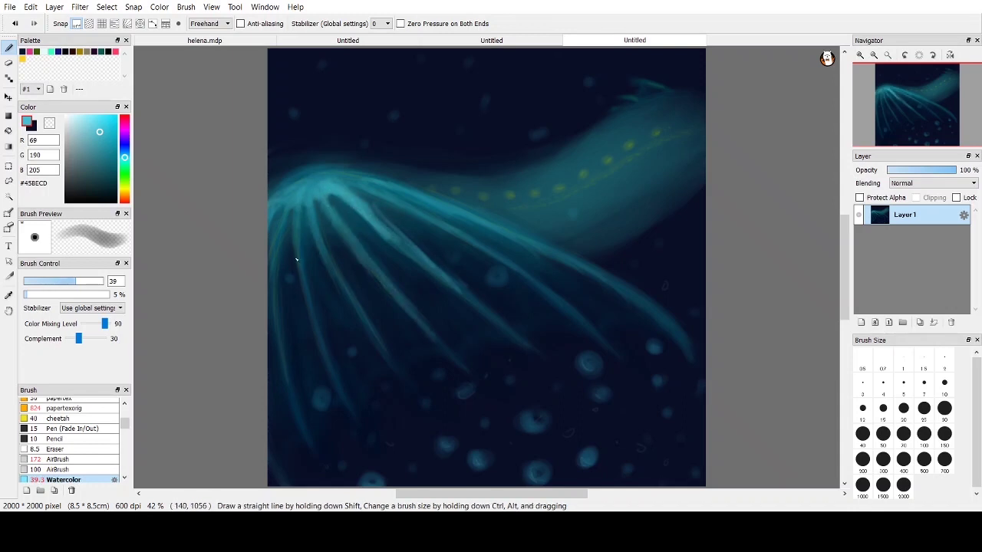
{"action": "mouse_move", "coordinate": [336, 179]}
{"action": "left_mouse_down"}
{"action": "mouse_move", "coordinate": [474, 215]}
{"action": "mouse_move", "coordinate": [598, 272]}
{"action": "mouse_move", "coordinate": [634, 294]}
{"action": "mouse_move", "coordinate": [690, 359]}
{"action": "left_mouse_up"}
{"action": "left_click_drag", "start_coordinate": [367, 198], "coordinate": [452, 280]}
{"action": "right_click", "coordinate": [381, 237]}
{"action": "left_click_drag", "start_coordinate": [370, 220], "coordinate": [449, 278]}
Sharpen the edges of the fin's outermost ray toward its tip in dark navy #06162D.
{"action": "right_click", "coordinate": [466, 323]}
{"action": "left_click_drag", "start_coordinate": [383, 189], "coordinate": [480, 229]}
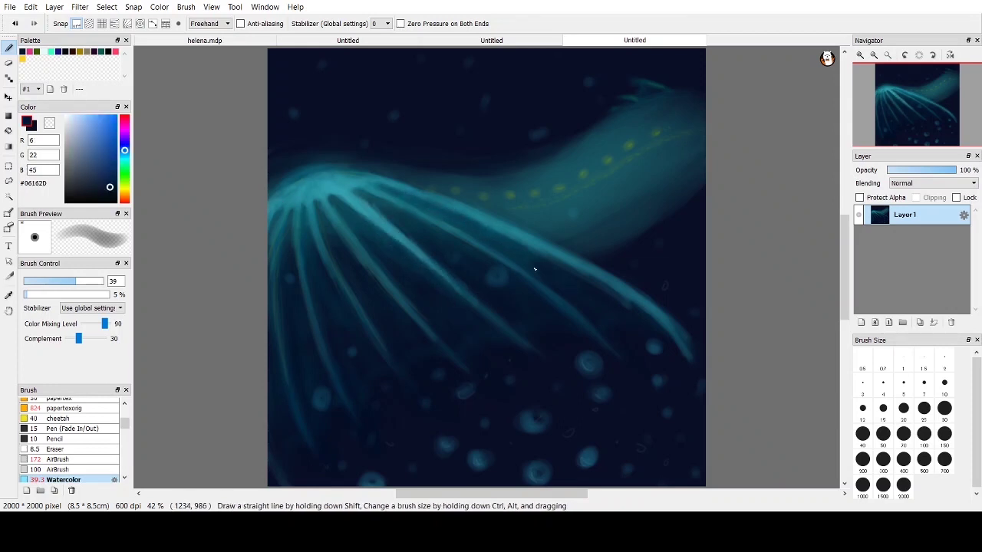
{"action": "left_click_drag", "start_coordinate": [647, 297], "coordinate": [689, 355]}
{"action": "left_click_drag", "start_coordinate": [660, 313], "coordinate": [627, 286]}
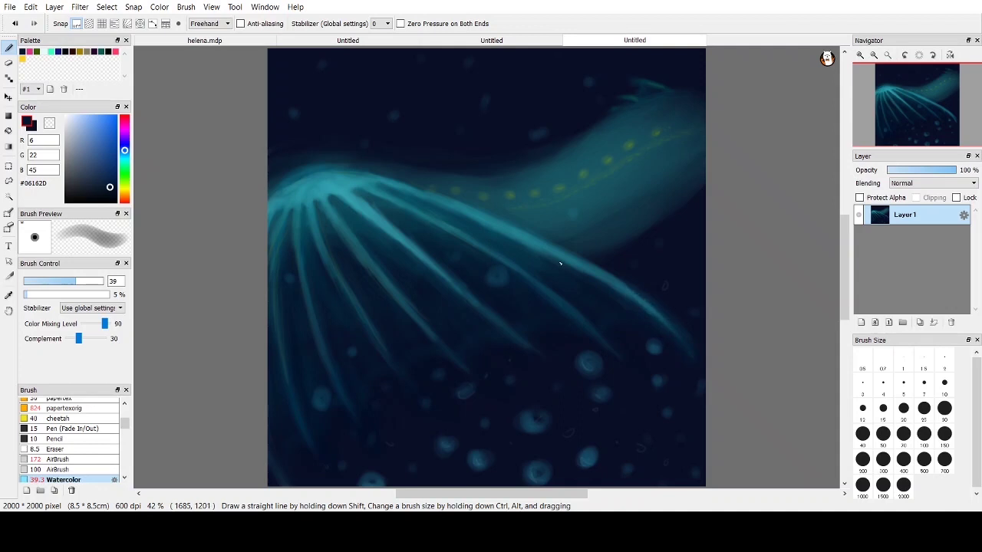
{"action": "left_click", "coordinate": [479, 289], "text": "alt"}
{"action": "left_click", "coordinate": [513, 335], "text": "alt"}
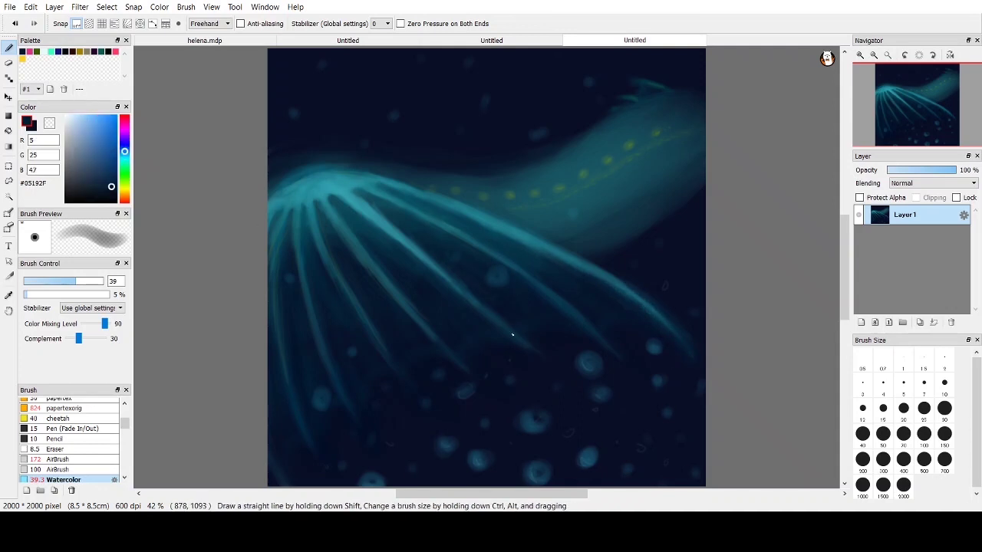
Brighten a middle ray of the fin in cyan #00E5F7 with a 16.9 px brush.
{"action": "left_click", "coordinate": [366, 260], "text": "alt"}
{"action": "left_click", "coordinate": [52, 282]}
{"action": "left_click", "coordinate": [117, 117]}
{"action": "left_click_drag", "start_coordinate": [364, 249], "coordinate": [404, 296]}
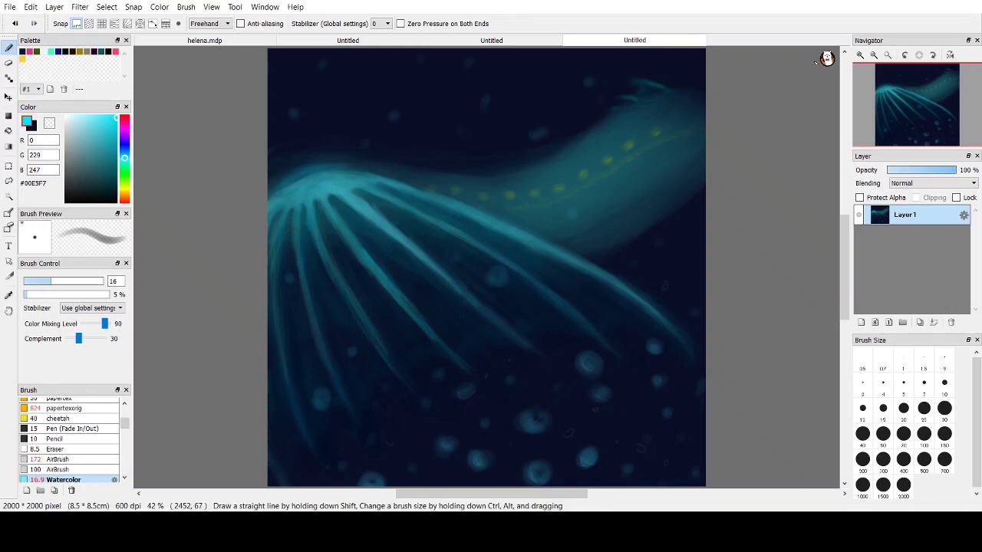
Set the brush to 10.6 px and try tiny cyan scale marks on the body's upper-right end.
{"action": "double_click", "coordinate": [860, 55]}
{"action": "left_click", "coordinate": [944, 88]}
{"action": "left_click", "coordinate": [40, 281]}
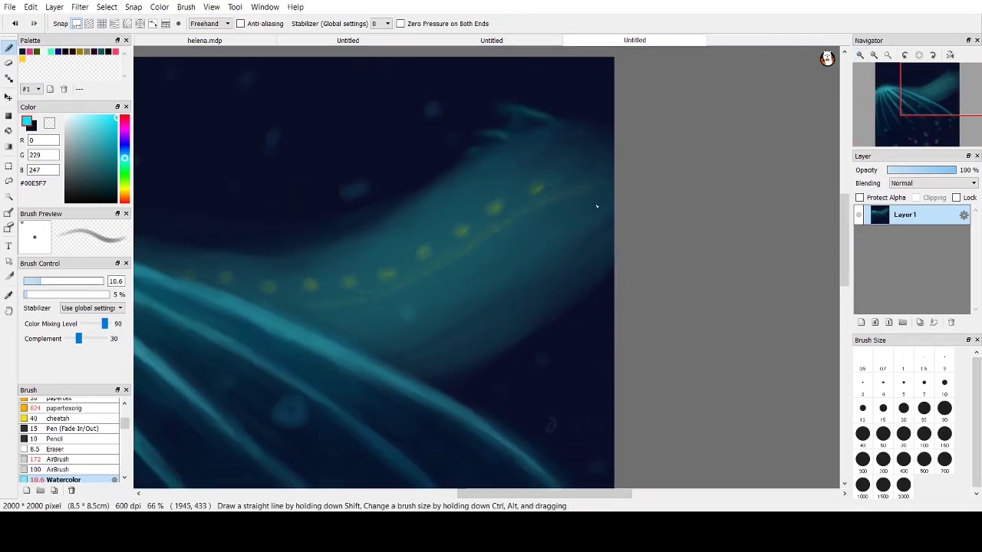
{"action": "left_click", "coordinate": [888, 55]}
{"action": "left_click", "coordinate": [861, 55]}
{"action": "left_click", "coordinate": [860, 55]}
{"action": "left_click", "coordinate": [861, 55]}
{"action": "left_click", "coordinate": [860, 56]}
{"action": "left_click", "coordinate": [950, 79]}
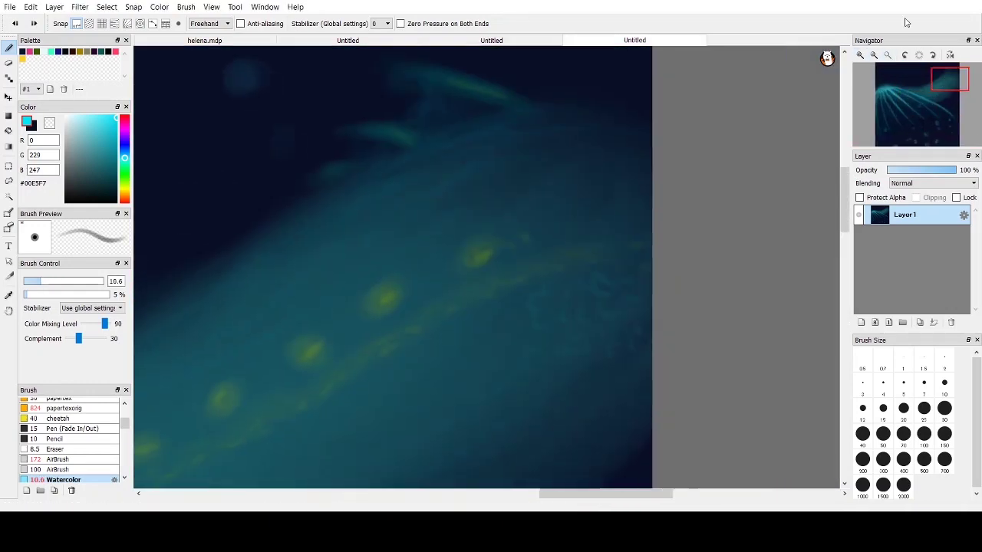
Add a new layer above the painting, try scale marks on it and set its blending to Overlay.
{"action": "left_click", "coordinate": [860, 323]}
{"action": "left_click", "coordinate": [933, 184]}
{"action": "left_click", "coordinate": [911, 240]}
{"action": "left_click_drag", "start_coordinate": [598, 153], "coordinate": [603, 169]}
{"action": "left_click_drag", "start_coordinate": [605, 177], "coordinate": [622, 211]}
{"action": "left_click", "coordinate": [920, 184]}
{"action": "left_click", "coordinate": [904, 205]}
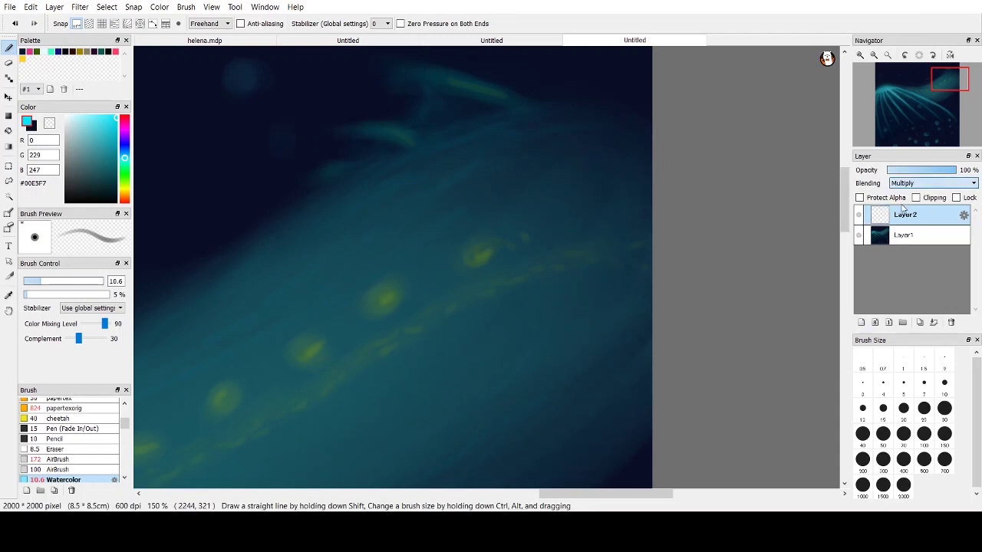
{"action": "left_click", "coordinate": [928, 184]}
{"action": "left_click", "coordinate": [911, 233]}
Draw rows of small curved scales over the body's upper-right end, down to the first yellow dot, in cyan #00E5F7.
{"action": "left_click_drag", "start_coordinate": [479, 270], "coordinate": [529, 306]}
{"action": "key", "text": "ctrl+z"}
{"action": "left_click", "coordinate": [888, 55]}
{"action": "double_click", "coordinate": [860, 55]}
{"action": "left_click", "coordinate": [948, 76]}
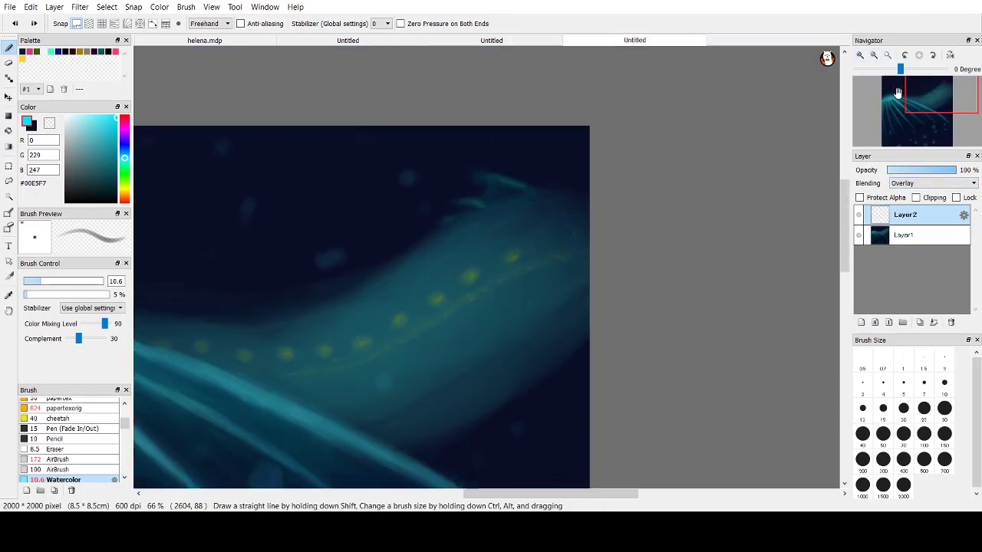
{"action": "left_click", "coordinate": [860, 55]}
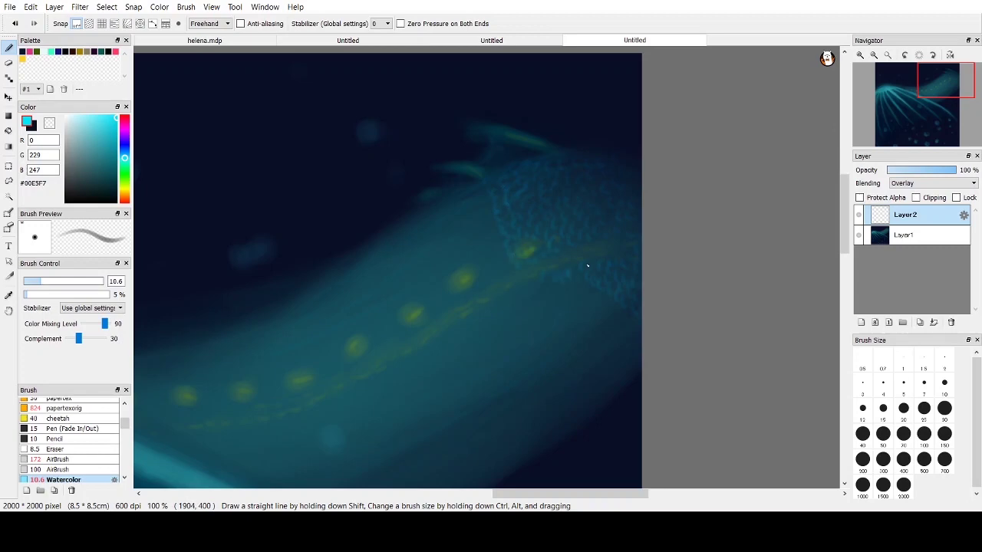
{"action": "left_click", "coordinate": [860, 55]}
{"action": "left_click_drag", "start_coordinate": [921, 108], "coordinate": [942, 83]}
{"action": "left_click", "coordinate": [906, 55]}
{"action": "left_click", "coordinate": [905, 55]}
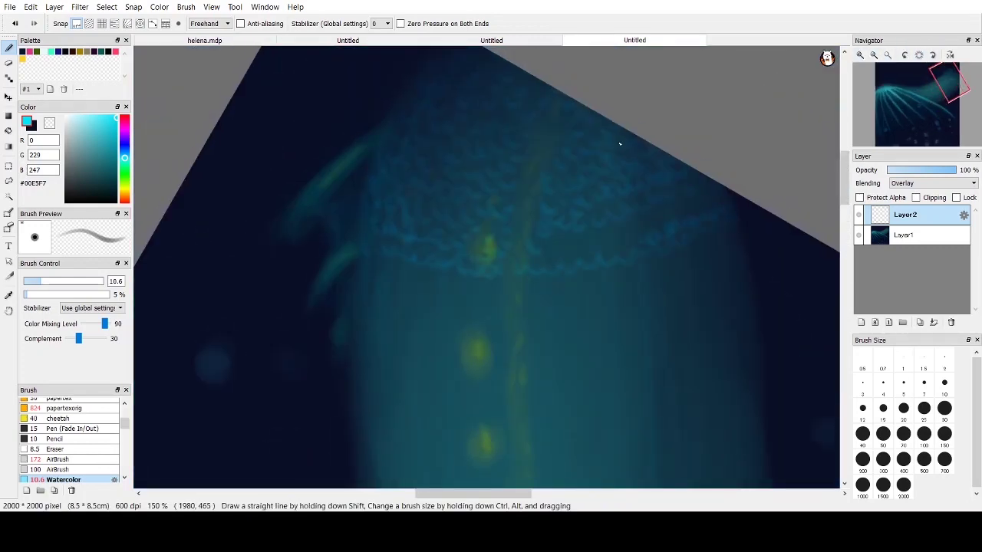
{"action": "mouse_move", "coordinate": [549, 259]}
{"action": "left_mouse_down"}
{"action": "mouse_move", "coordinate": [587, 249]}
{"action": "mouse_move", "coordinate": [565, 235]}
{"action": "left_mouse_up"}
Extend the rows of scales across the body as far as the second yellow dot.
{"action": "left_click", "coordinate": [888, 55]}
{"action": "left_click", "coordinate": [860, 57]}
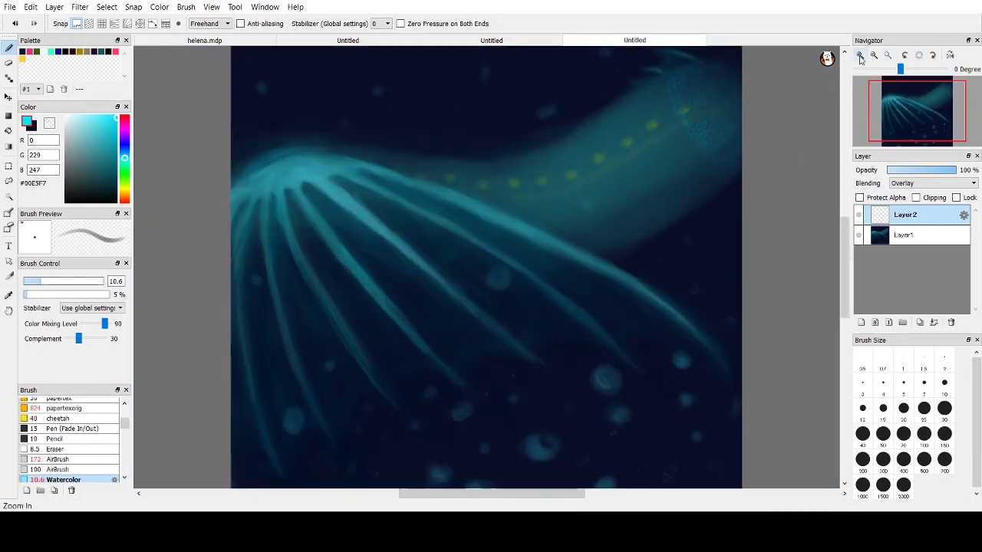
{"action": "left_click", "coordinate": [860, 58]}
{"action": "left_click", "coordinate": [860, 58]}
{"action": "left_click", "coordinate": [939, 93]}
{"action": "left_click_drag", "start_coordinate": [901, 70], "coordinate": [879, 72]}
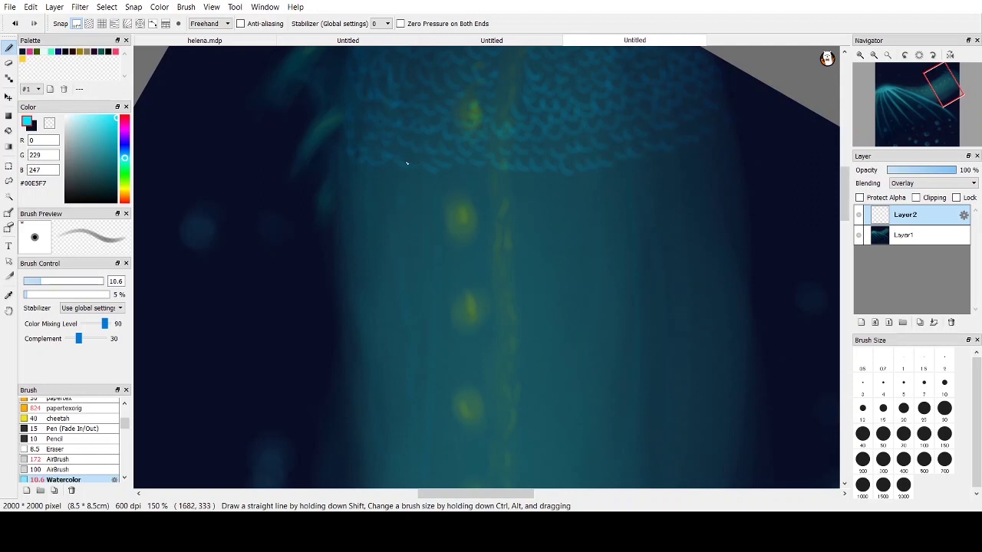
{"action": "left_click_drag", "start_coordinate": [447, 176], "coordinate": [680, 154]}
{"action": "mouse_move", "coordinate": [380, 215]}
{"action": "left_mouse_down"}
{"action": "mouse_move", "coordinate": [499, 216]}
{"action": "mouse_move", "coordinate": [698, 196]}
{"action": "mouse_move", "coordinate": [491, 204]}
{"action": "mouse_move", "coordinate": [625, 205]}
{"action": "left_mouse_up"}
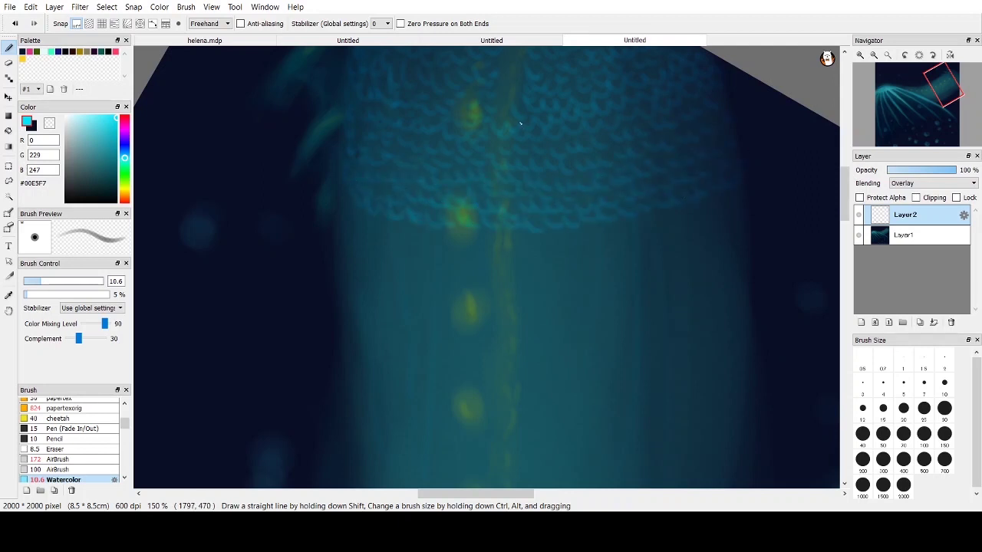
Continue the rows of scales across the full body width past the third yellow dot.
{"action": "mouse_move", "coordinate": [358, 221]}
{"action": "left_mouse_down"}
{"action": "mouse_move", "coordinate": [555, 249]}
{"action": "mouse_move", "coordinate": [709, 215]}
{"action": "left_mouse_up"}
{"action": "mouse_move", "coordinate": [368, 207]}
{"action": "left_mouse_down"}
{"action": "mouse_move", "coordinate": [527, 235]}
{"action": "mouse_move", "coordinate": [714, 196]}
{"action": "left_mouse_up"}
{"action": "mouse_move", "coordinate": [356, 240]}
{"action": "left_mouse_down"}
{"action": "mouse_move", "coordinate": [452, 270]}
{"action": "mouse_move", "coordinate": [740, 227]}
{"action": "left_mouse_up"}
{"action": "mouse_move", "coordinate": [630, 242]}
{"action": "left_mouse_down"}
{"action": "mouse_move", "coordinate": [522, 265]}
{"action": "mouse_move", "coordinate": [410, 257]}
{"action": "left_mouse_up"}
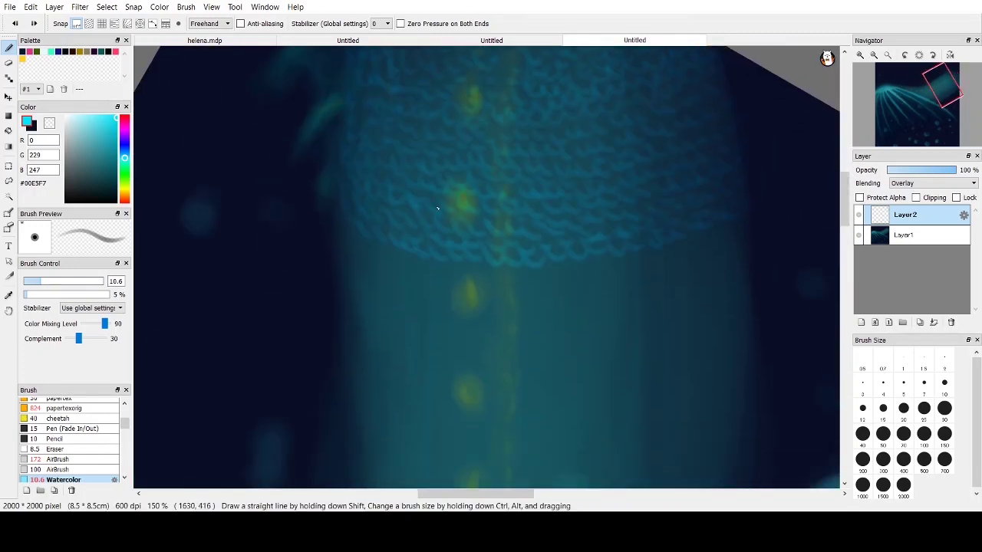
{"action": "left_click_drag", "start_coordinate": [403, 272], "coordinate": [745, 233]}
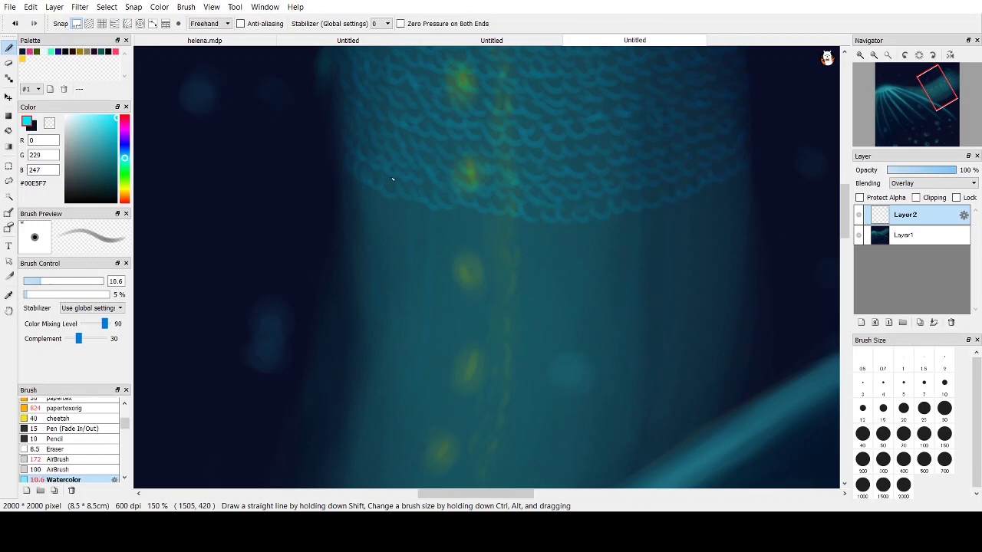
{"action": "scroll", "coordinate": [666, 203], "scroll_direction": "down", "scroll_amount": 3}
{"action": "scroll", "coordinate": [666, 204], "scroll_direction": "up", "scroll_amount": 2}
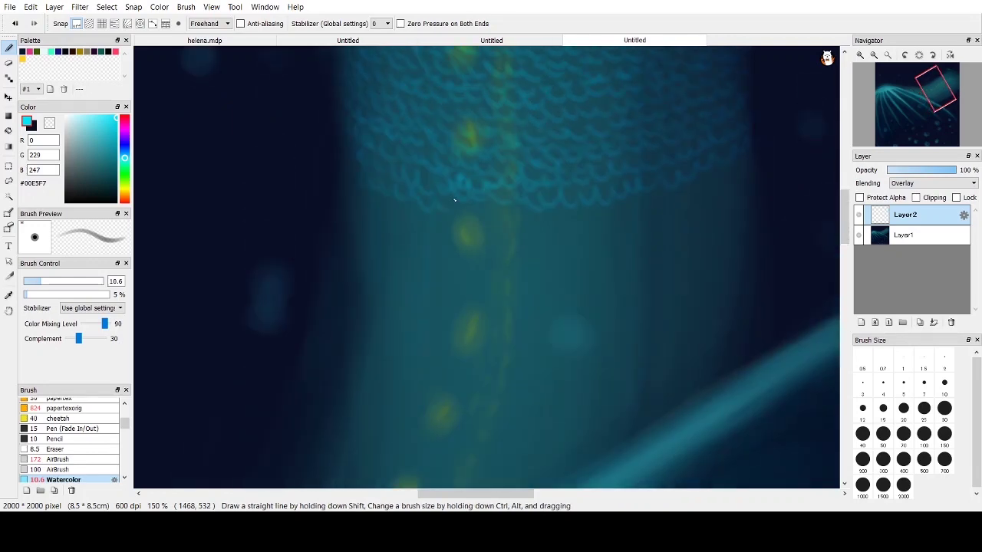
Add more rows of cyan scales along the body down to the fifth yellow dot.
{"action": "left_click_drag", "start_coordinate": [462, 236], "coordinate": [633, 244]}
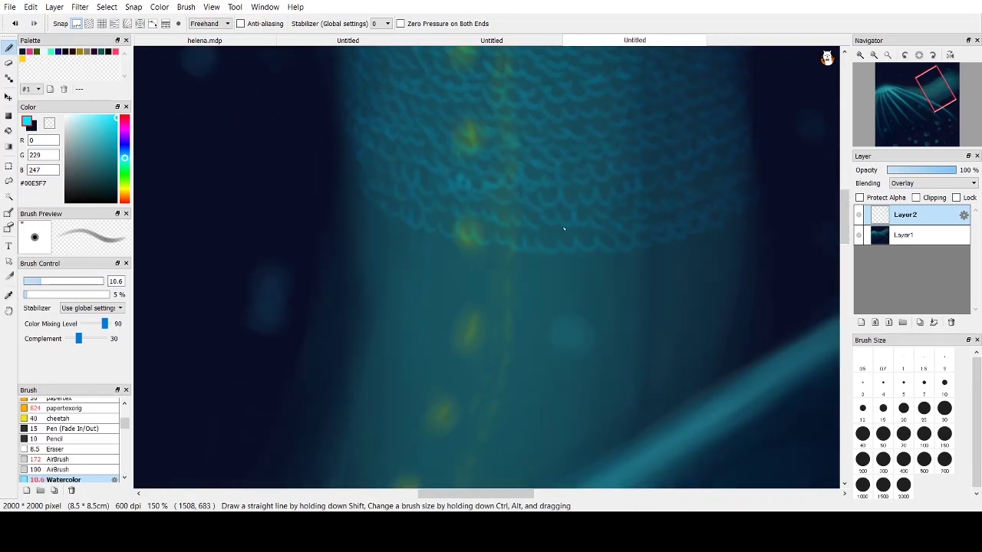
{"action": "left_click_drag", "start_coordinate": [531, 233], "coordinate": [548, 236]}
{"action": "left_click_drag", "start_coordinate": [445, 250], "coordinate": [669, 262]}
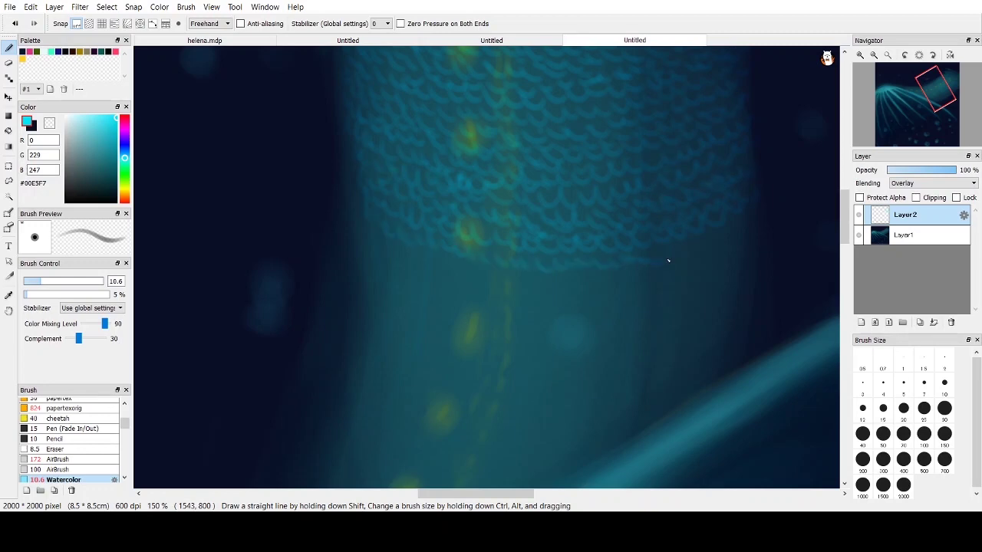
{"action": "mouse_move", "coordinate": [397, 258]}
{"action": "left_mouse_down"}
{"action": "mouse_move", "coordinate": [610, 274]}
{"action": "mouse_move", "coordinate": [417, 276]}
{"action": "mouse_move", "coordinate": [706, 280]}
{"action": "mouse_move", "coordinate": [461, 300]}
{"action": "mouse_move", "coordinate": [635, 314]}
{"action": "left_mouse_up"}
{"action": "mouse_move", "coordinate": [482, 323]}
{"action": "left_mouse_down"}
{"action": "mouse_move", "coordinate": [520, 340]}
{"action": "mouse_move", "coordinate": [593, 337]}
{"action": "left_mouse_up"}
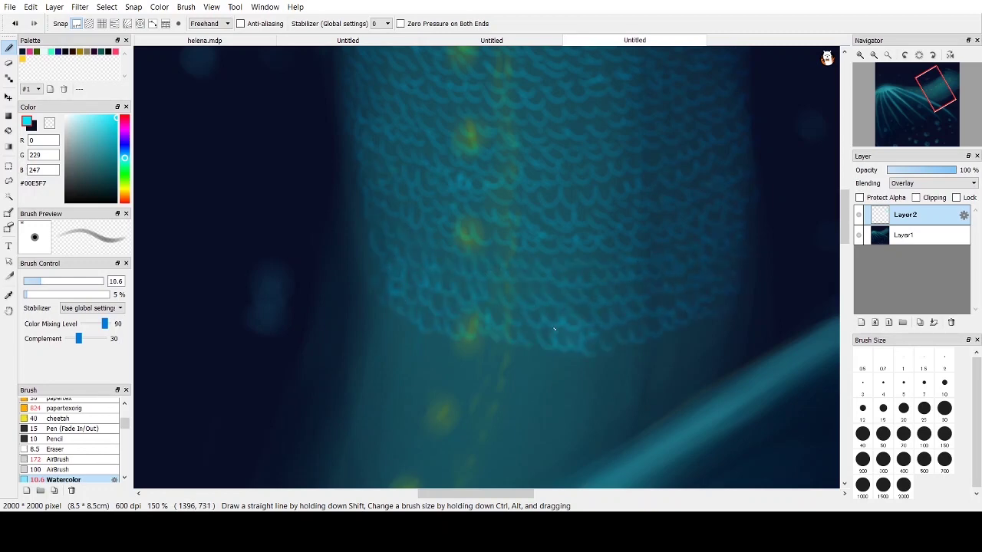
Carry the scale rows past the sixth yellow dot, ending them at the fin's uppermost ray.
{"action": "scroll", "coordinate": [408, 144], "scroll_direction": "down", "scroll_amount": 5}
{"action": "left_click_drag", "start_coordinate": [407, 144], "coordinate": [588, 173]}
{"action": "left_click_drag", "start_coordinate": [500, 154], "coordinate": [692, 141]}
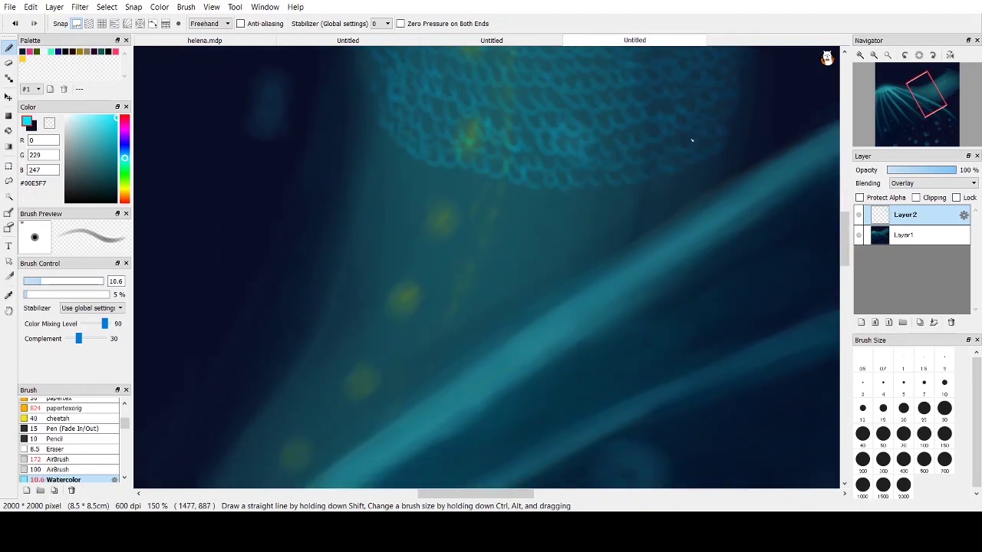
{"action": "mouse_move", "coordinate": [435, 182]}
{"action": "left_mouse_down"}
{"action": "mouse_move", "coordinate": [583, 207]}
{"action": "mouse_move", "coordinate": [683, 176]}
{"action": "left_mouse_up"}
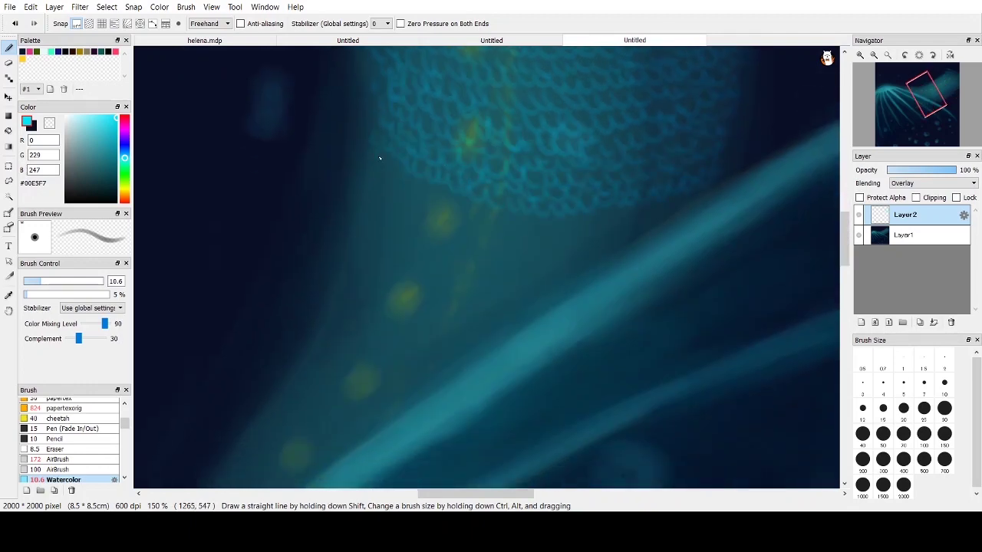
{"action": "mouse_move", "coordinate": [379, 158]}
{"action": "left_mouse_down"}
{"action": "mouse_move", "coordinate": [618, 228]}
{"action": "mouse_move", "coordinate": [412, 197]}
{"action": "mouse_move", "coordinate": [493, 228]}
{"action": "mouse_move", "coordinate": [534, 262]}
{"action": "left_mouse_up"}
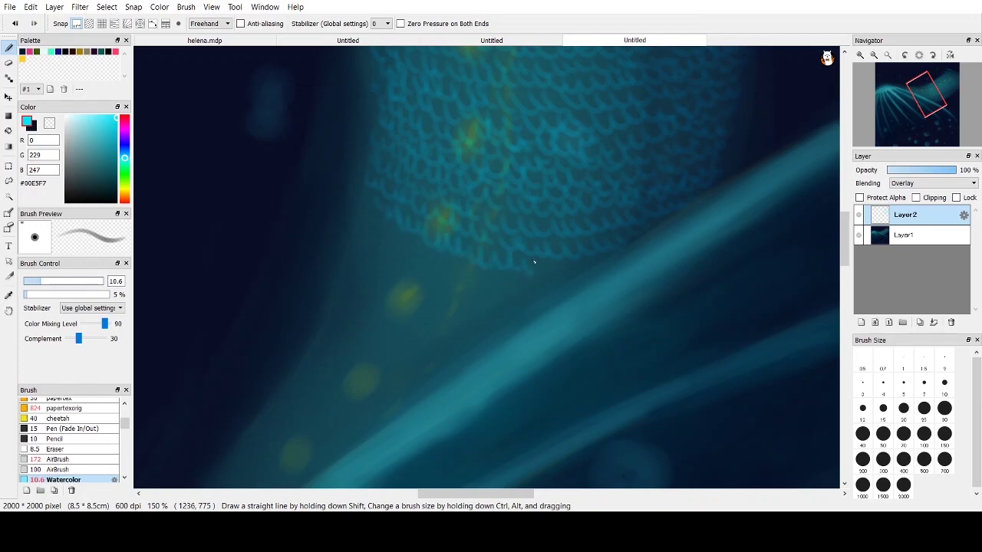
Fill the narrowing strip of body above the fin's uppermost ray with small scales toward the fin's base.
{"action": "scroll", "coordinate": [361, 108], "scroll_direction": "down", "scroll_amount": 3}
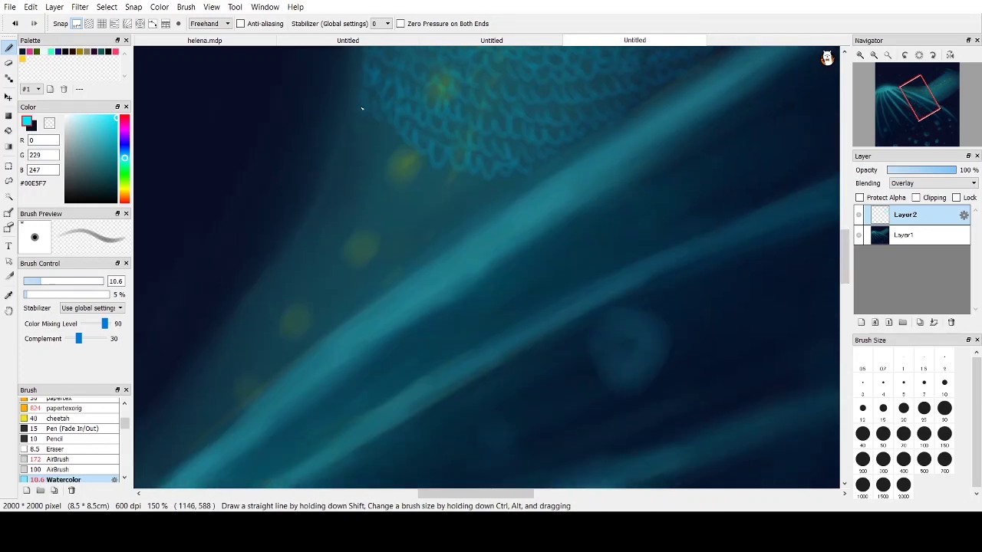
{"action": "mouse_move", "coordinate": [361, 108]}
{"action": "left_mouse_down"}
{"action": "mouse_move", "coordinate": [461, 198]}
{"action": "mouse_move", "coordinate": [368, 209]}
{"action": "mouse_move", "coordinate": [414, 234]}
{"action": "mouse_move", "coordinate": [334, 229]}
{"action": "left_mouse_up"}
{"action": "left_click_drag", "start_coordinate": [380, 263], "coordinate": [406, 275]}
{"action": "mouse_move", "coordinate": [348, 255]}
{"action": "left_mouse_down"}
{"action": "mouse_move", "coordinate": [379, 285]}
{"action": "mouse_move", "coordinate": [335, 293]}
{"action": "mouse_move", "coordinate": [295, 281]}
{"action": "left_mouse_up"}
{"action": "left_click_drag", "start_coordinate": [845, 257], "coordinate": [845, 278]}
{"action": "left_click_drag", "start_coordinate": [430, 495], "coordinate": [406, 505]}
{"action": "left_click_drag", "start_coordinate": [519, 140], "coordinate": [493, 173]}
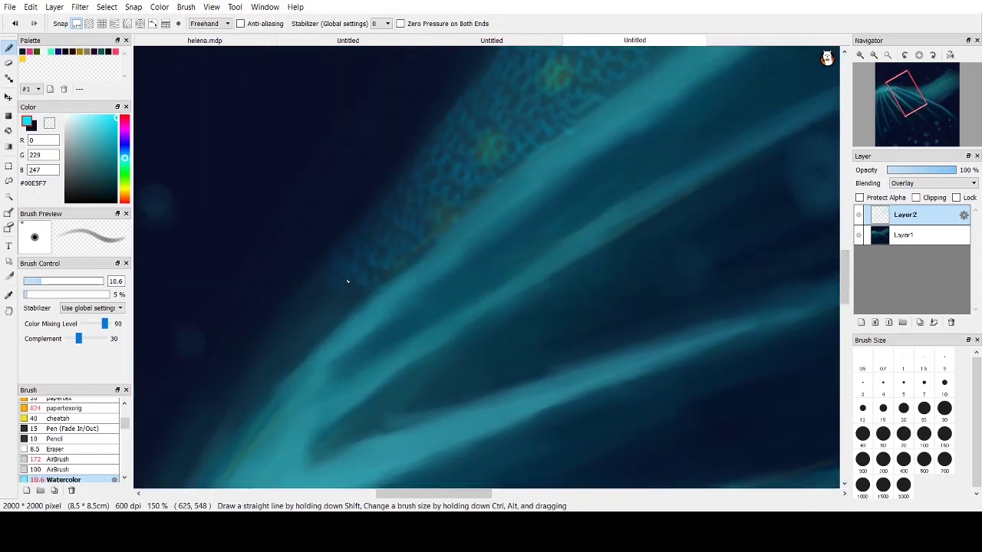
Cover the rounded base of the fin with rows of curved cyan scales.
{"action": "left_click", "coordinate": [920, 55]}
{"action": "left_click", "coordinate": [887, 55]}
{"action": "scroll", "coordinate": [492, 196], "scroll_direction": "up", "scroll_amount": 3}
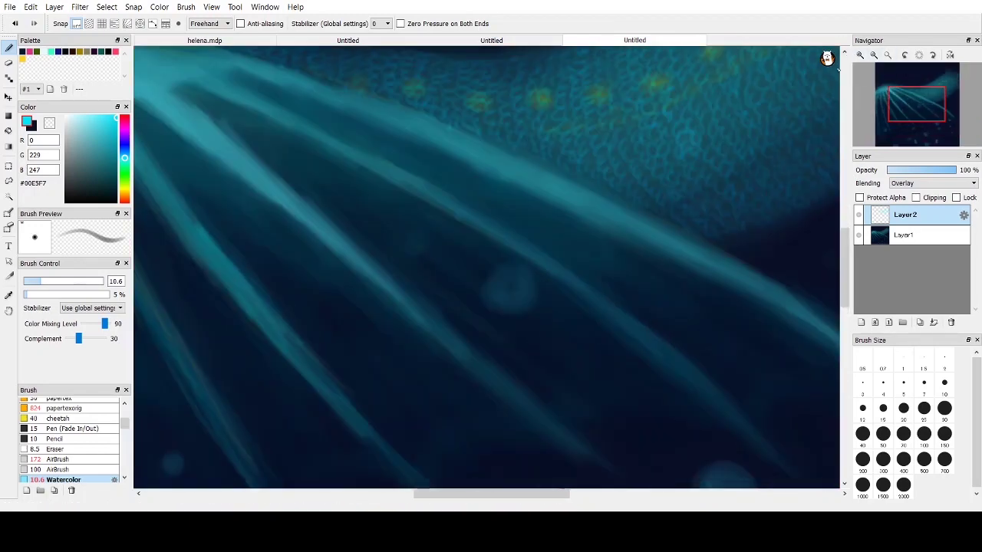
{"action": "mouse_move", "coordinate": [882, 100]}
{"action": "left_mouse_down"}
{"action": "mouse_move", "coordinate": [870, 100]}
{"action": "mouse_move", "coordinate": [888, 86]}
{"action": "left_mouse_up"}
{"action": "scroll", "coordinate": [461, 307], "scroll_direction": "up", "scroll_amount": 2}
{"action": "mouse_move", "coordinate": [231, 362]}
{"action": "left_mouse_down"}
{"action": "mouse_move", "coordinate": [558, 259]}
{"action": "mouse_move", "coordinate": [564, 243]}
{"action": "left_mouse_up"}
{"action": "mouse_move", "coordinate": [237, 332]}
{"action": "left_mouse_down"}
{"action": "mouse_move", "coordinate": [435, 289]}
{"action": "mouse_move", "coordinate": [543, 228]}
{"action": "left_mouse_up"}
{"action": "mouse_move", "coordinate": [489, 253]}
{"action": "left_mouse_down"}
{"action": "mouse_move", "coordinate": [315, 316]}
{"action": "mouse_move", "coordinate": [244, 330]}
{"action": "left_mouse_up"}
{"action": "mouse_move", "coordinate": [265, 296]}
{"action": "left_mouse_down"}
{"action": "mouse_move", "coordinate": [313, 294]}
{"action": "mouse_move", "coordinate": [451, 233]}
{"action": "left_mouse_up"}
{"action": "mouse_move", "coordinate": [437, 231]}
{"action": "left_mouse_down"}
{"action": "mouse_move", "coordinate": [324, 280]}
{"action": "mouse_move", "coordinate": [265, 284]}
{"action": "left_mouse_up"}
{"action": "mouse_move", "coordinate": [404, 226]}
{"action": "left_mouse_down"}
{"action": "mouse_move", "coordinate": [307, 248]}
{"action": "mouse_move", "coordinate": [253, 291]}
{"action": "left_mouse_up"}
{"action": "left_click_drag", "start_coordinate": [454, 351], "coordinate": [261, 397]}
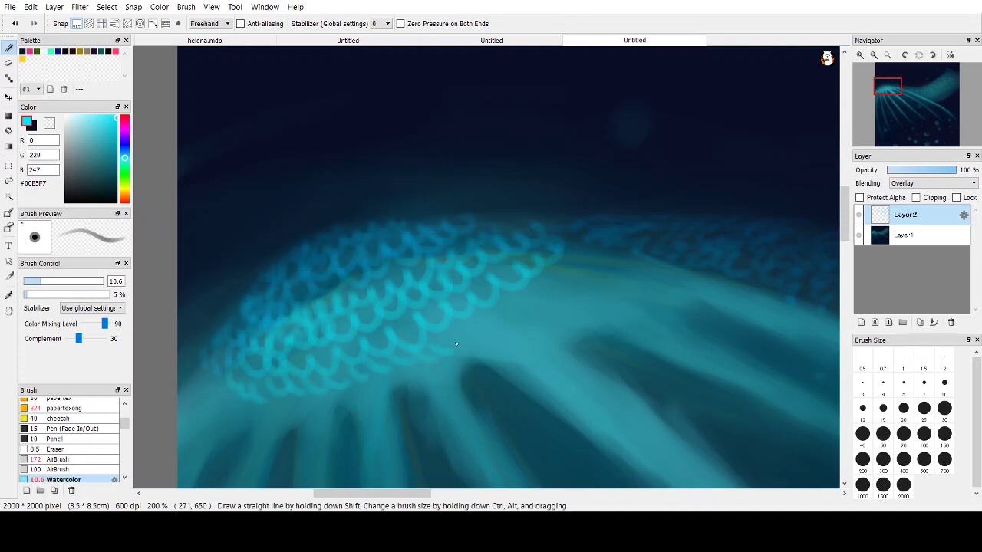
Spread cyan scales from the fin's base onto the starts of its right-hand rays.
{"action": "left_click_drag", "start_coordinate": [488, 313], "coordinate": [622, 264]}
{"action": "mouse_move", "coordinate": [619, 286]}
{"action": "left_mouse_down"}
{"action": "mouse_move", "coordinate": [505, 336]}
{"action": "mouse_move", "coordinate": [556, 337]}
{"action": "left_mouse_up"}
{"action": "left_click_drag", "start_coordinate": [530, 371], "coordinate": [589, 403]}
{"action": "mouse_move", "coordinate": [590, 321]}
{"action": "left_mouse_down"}
{"action": "mouse_move", "coordinate": [654, 305]}
{"action": "mouse_move", "coordinate": [639, 254]}
{"action": "mouse_move", "coordinate": [741, 292]}
{"action": "mouse_move", "coordinate": [735, 374]}
{"action": "left_mouse_up"}
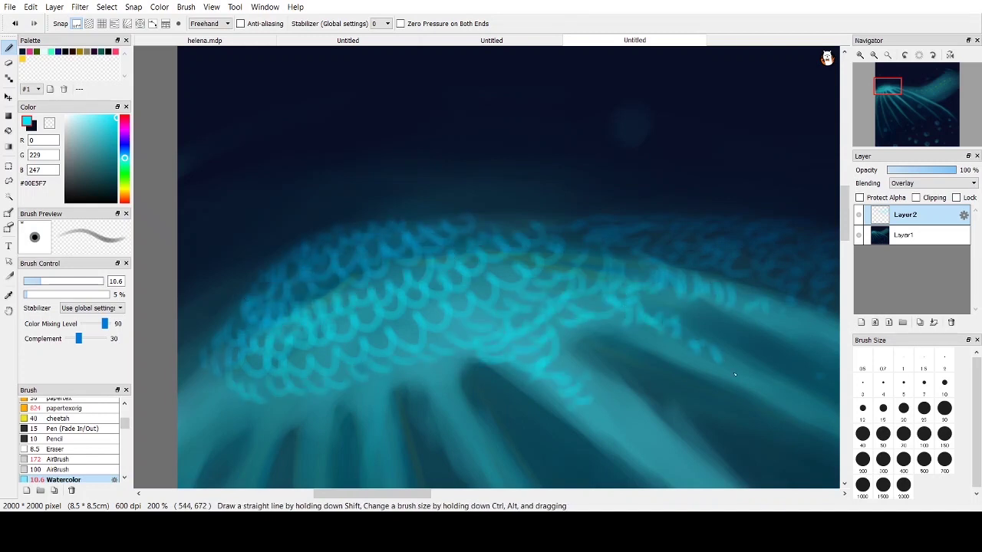
Trail small scale marks down the two middle rays below the fin's base.
{"action": "left_click_drag", "start_coordinate": [415, 371], "coordinate": [453, 402]}
{"action": "left_click_drag", "start_coordinate": [456, 421], "coordinate": [474, 462]}
{"action": "left_click_drag", "start_coordinate": [394, 385], "coordinate": [354, 397]}
{"action": "left_click_drag", "start_coordinate": [375, 420], "coordinate": [388, 471]}
{"action": "left_click_drag", "start_coordinate": [845, 214], "coordinate": [845, 233]}
{"action": "left_click_drag", "start_coordinate": [395, 353], "coordinate": [400, 400]}
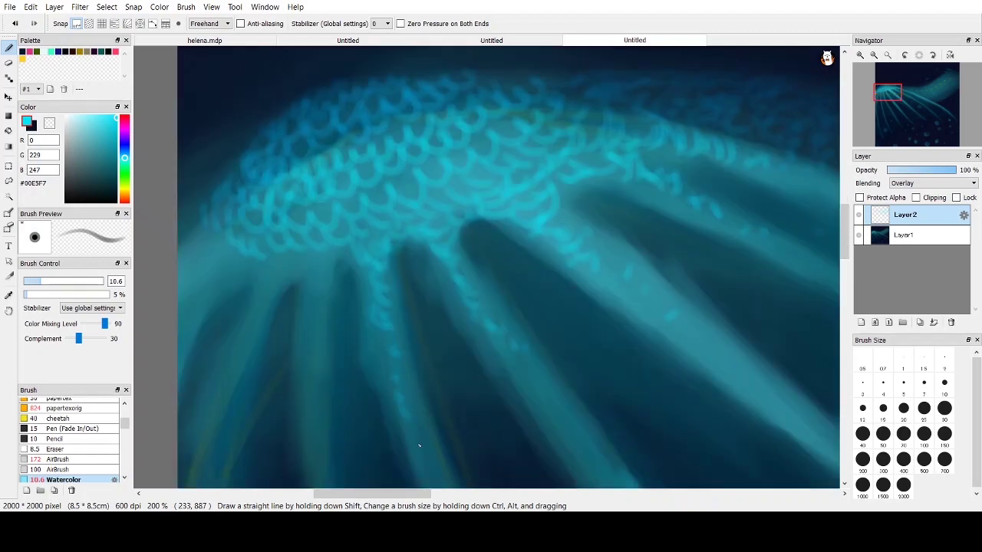
Add scale marks down the leftmost rays and along the fin base at the canvas's left edge.
{"action": "left_click_drag", "start_coordinate": [342, 255], "coordinate": [301, 267]}
{"action": "left_click_drag", "start_coordinate": [314, 292], "coordinate": [308, 336]}
{"action": "left_click_drag", "start_coordinate": [238, 254], "coordinate": [188, 368]}
{"action": "left_click_drag", "start_coordinate": [184, 280], "coordinate": [230, 247]}
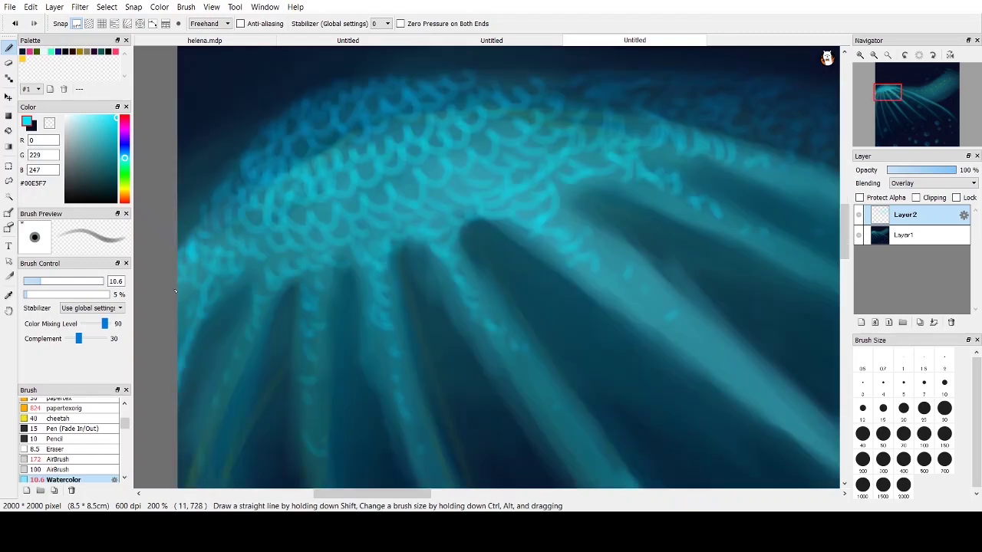
Brighten the scaled body with a cyan #00E5F7 glaze at 91 px and soften it with the 310 px soft eraser.
{"action": "left_click", "coordinate": [888, 55]}
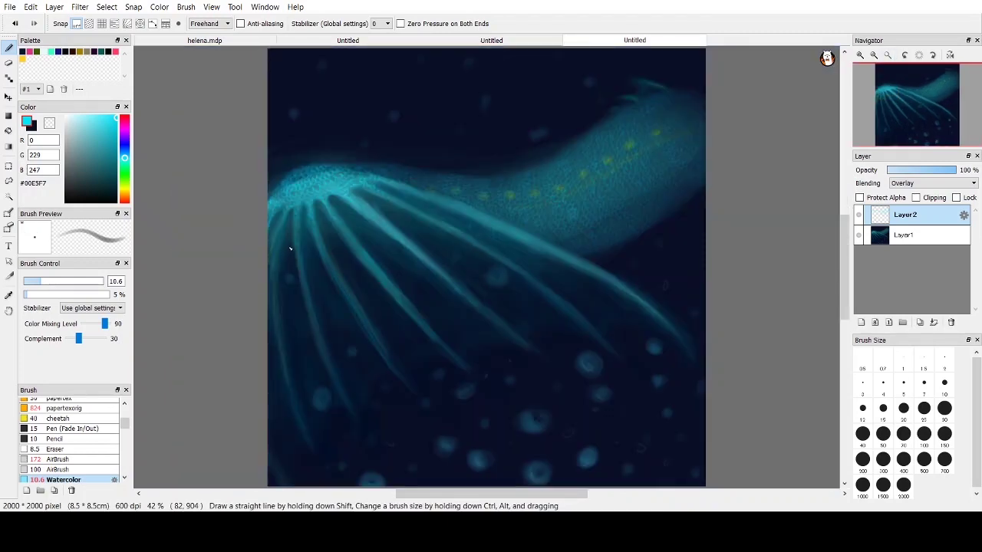
{"action": "left_click", "coordinate": [93, 281]}
{"action": "left_click_drag", "start_coordinate": [678, 139], "coordinate": [606, 172]}
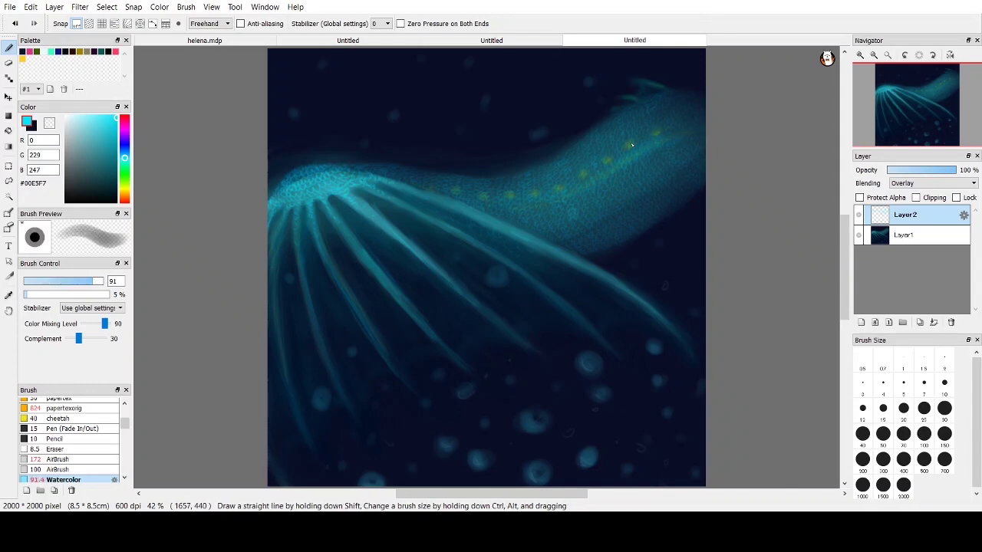
{"action": "key", "text": "e"}
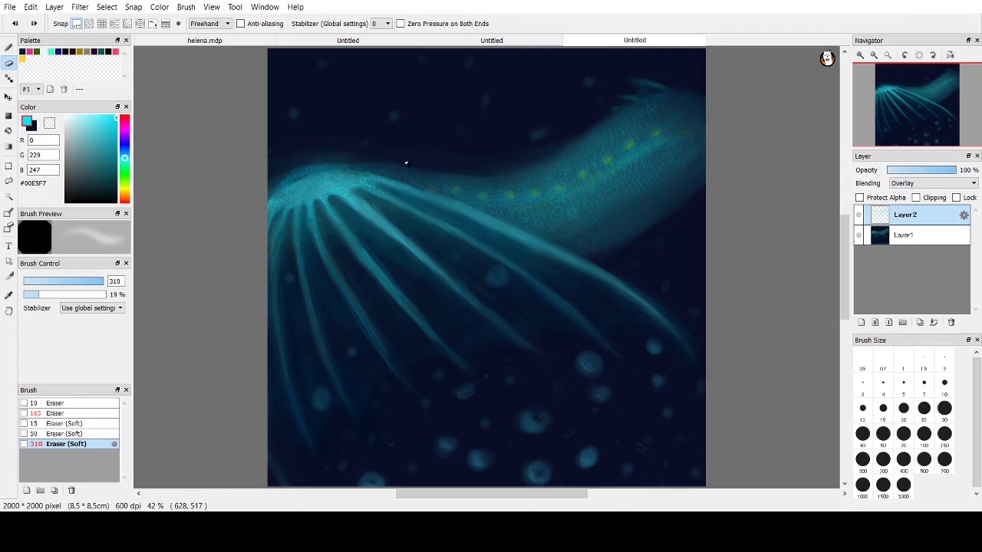
{"action": "key", "text": "b"}
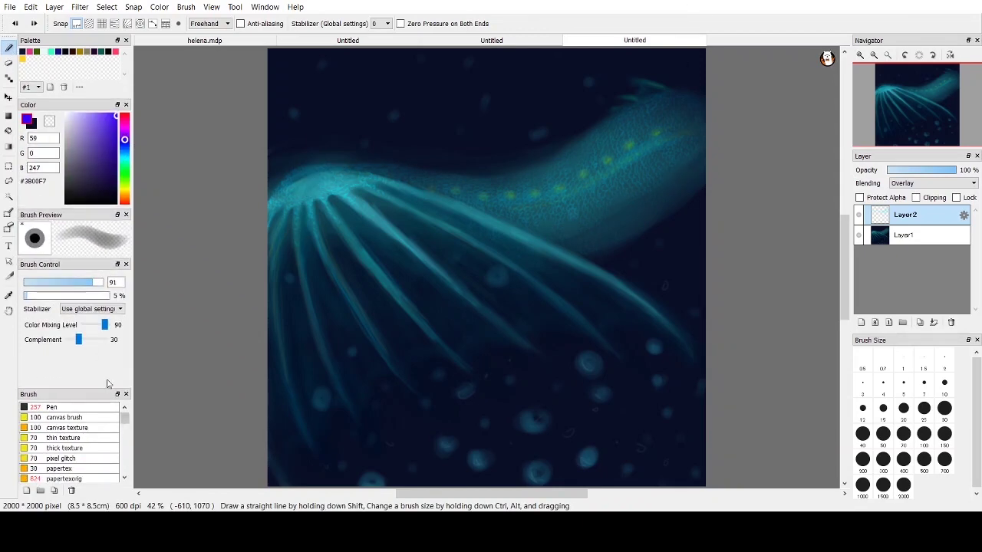
Readjust the heights of the docked palette, color, brush control and brush list panels.
{"action": "mouse_move", "coordinate": [107, 383]}
{"action": "left_mouse_down"}
{"action": "mouse_move", "coordinate": [81, 388]}
{"action": "mouse_move", "coordinate": [70, 463]}
{"action": "mouse_move", "coordinate": [56, 469]}
{"action": "mouse_move", "coordinate": [77, 486]}
{"action": "left_mouse_up"}
{"action": "mouse_move", "coordinate": [77, 341]}
{"action": "left_mouse_down"}
{"action": "mouse_move", "coordinate": [75, 376]}
{"action": "mouse_move", "coordinate": [75, 368]}
{"action": "left_mouse_up"}
{"action": "left_click_drag", "start_coordinate": [97, 186], "coordinate": [93, 196]}
{"action": "left_click_drag", "start_coordinate": [85, 235], "coordinate": [85, 242]}
{"action": "left_click_drag", "start_coordinate": [70, 369], "coordinate": [72, 381]}
{"action": "left_click_drag", "start_coordinate": [100, 197], "coordinate": [100, 198]}
{"action": "left_click_drag", "start_coordinate": [103, 242], "coordinate": [104, 244]}
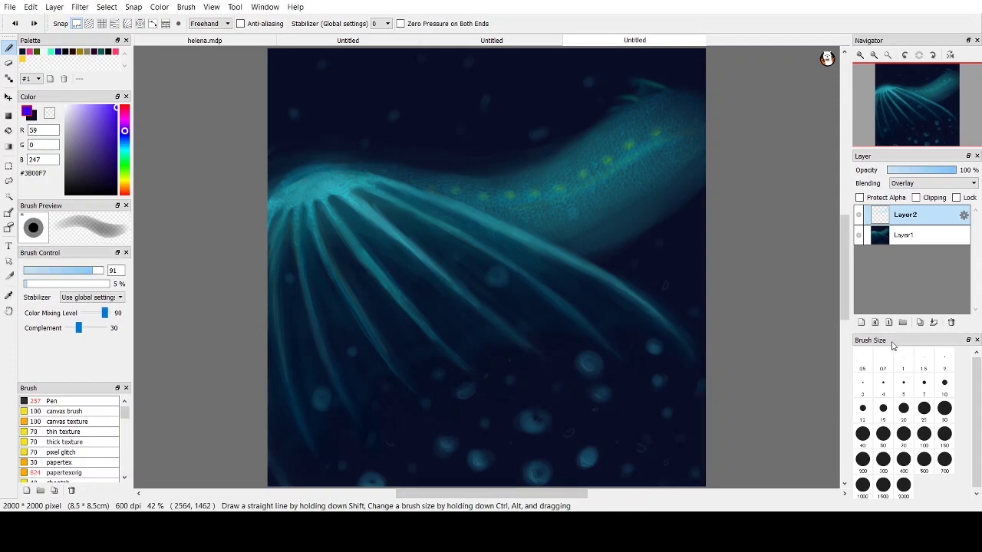
Add a new layer above Layer2 in Soft Light blending and ready the AirBrush at 9% opacity.
{"action": "left_click", "coordinate": [862, 322]}
{"action": "left_click", "coordinate": [933, 183]}
{"action": "left_click", "coordinate": [913, 288]}
{"action": "scroll", "coordinate": [69, 422], "scroll_direction": "down", "scroll_amount": 4}
{"action": "left_click", "coordinate": [61, 402]}
{"action": "left_click", "coordinate": [30, 285]}
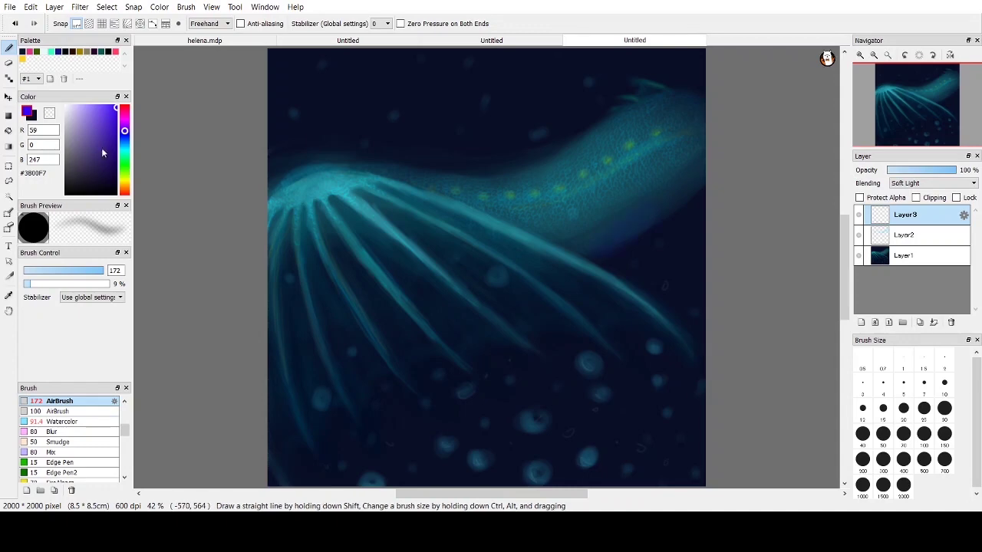
Airbrush dark violet #1F0E54 at 292 px around the creature's body and across the background above the fin.
{"action": "left_click", "coordinate": [108, 166]}
{"action": "left_click", "coordinate": [58, 270]}
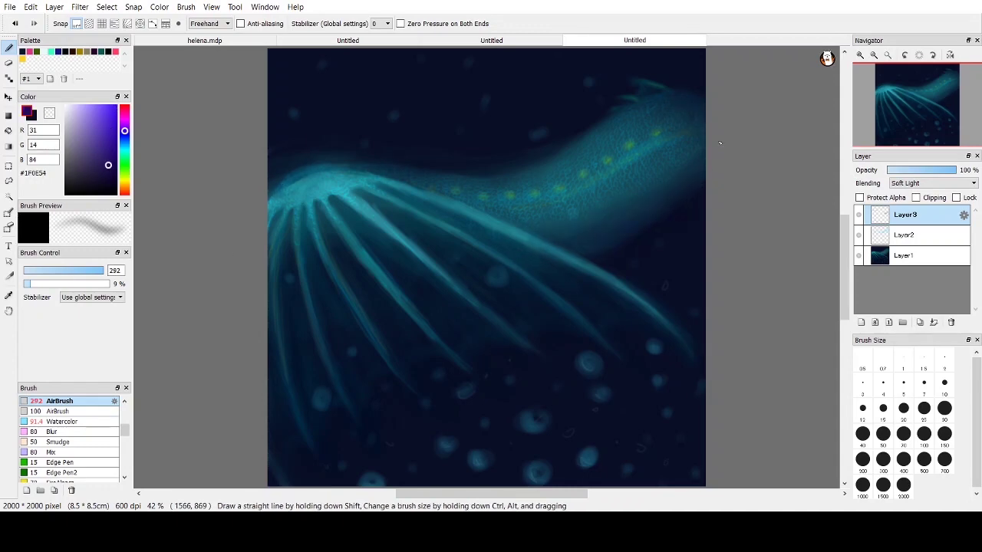
{"action": "mouse_move", "coordinate": [721, 145]}
{"action": "left_mouse_down"}
{"action": "mouse_move", "coordinate": [303, 195]}
{"action": "mouse_move", "coordinate": [615, 335]}
{"action": "mouse_move", "coordinate": [373, 181]}
{"action": "mouse_move", "coordinate": [319, 159]}
{"action": "mouse_move", "coordinate": [356, 151]}
{"action": "left_mouse_up"}
{"action": "right_click", "coordinate": [373, 181]}
Airbrush bright green #50FF00 at 50 px over the row of yellow dots on the body.
{"action": "left_click", "coordinate": [124, 170]}
{"action": "left_click", "coordinate": [117, 105]}
{"action": "left_click", "coordinate": [904, 435]}
{"action": "left_click_drag", "start_coordinate": [656, 133], "coordinate": [606, 146]}
{"action": "left_click", "coordinate": [583, 174]}
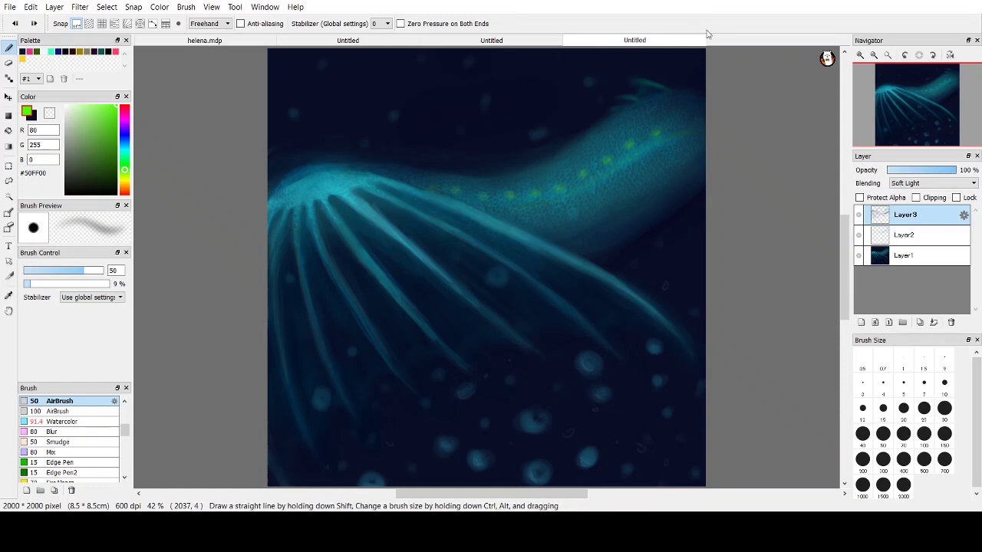
Make Layer1 active and compare the painting with Layer3 and Layer2 each hidden and shown.
{"action": "left_click", "coordinate": [905, 256]}
{"action": "left_click", "coordinate": [860, 215]}
{"action": "left_click", "coordinate": [860, 215]}
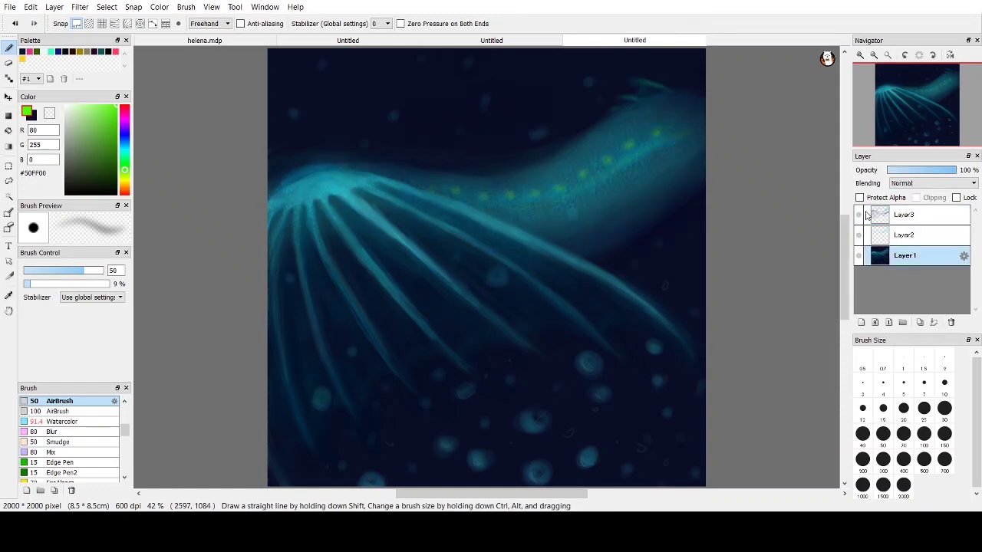
{"action": "left_click", "coordinate": [859, 235]}
{"action": "left_click", "coordinate": [859, 235]}
Blend the fin's middle rays into the webbing with the 80 px Watercolor brush, using teal and navy #041229 sampled from the painting.
{"action": "right_click", "coordinate": [349, 194]}
{"action": "left_click", "coordinate": [59, 411]}
{"action": "left_click", "coordinate": [62, 422]}
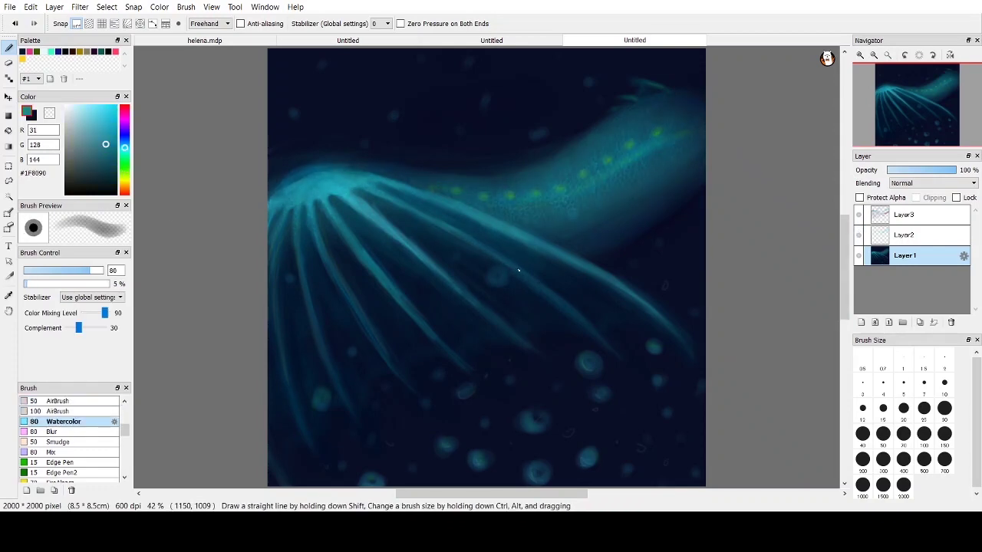
{"action": "left_click", "coordinate": [506, 244], "text": "alt"}
{"action": "right_click", "coordinate": [432, 335]}
{"action": "right_click", "coordinate": [454, 358]}
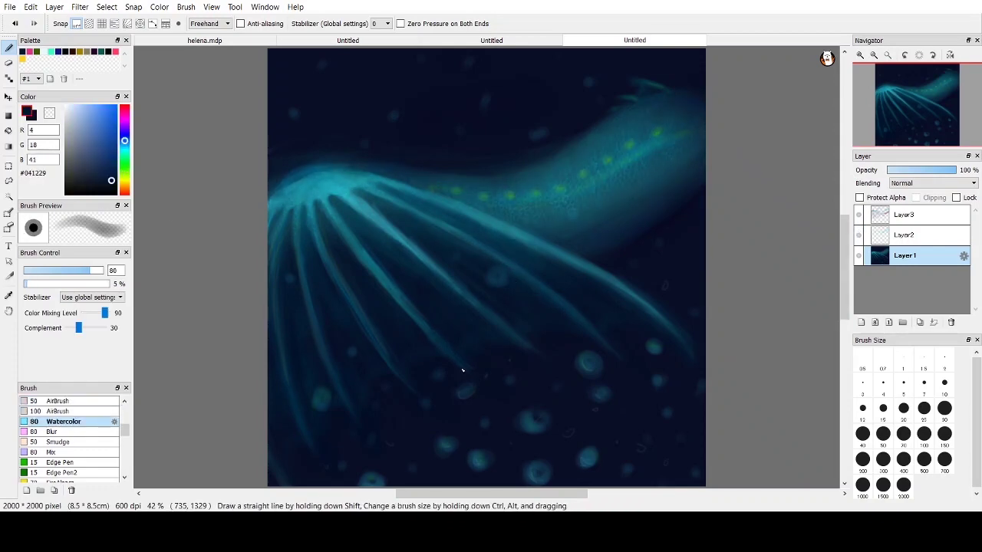
{"action": "right_click", "coordinate": [462, 368]}
Sharpen the middle fin rays with #1695A8 at 14.1 px and shade the webbing beside them with #041B39 at 34 px.
{"action": "right_click", "coordinate": [296, 196]}
{"action": "left_click", "coordinate": [46, 271]}
{"action": "left_click_drag", "start_coordinate": [427, 331], "coordinate": [457, 361]}
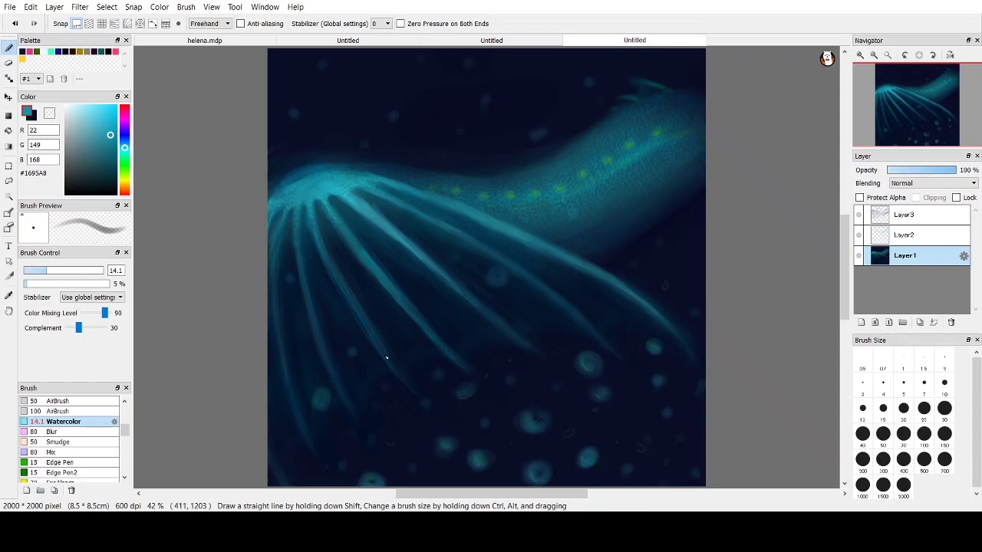
{"action": "left_click", "coordinate": [336, 338], "text": "alt"}
{"action": "left_click", "coordinate": [80, 271]}
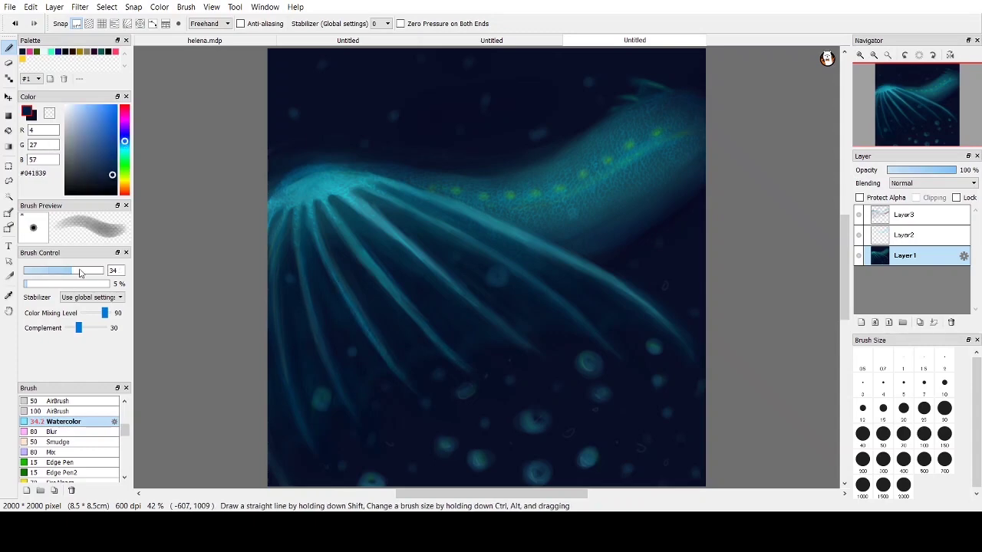
{"action": "left_click", "coordinate": [410, 355], "text": "alt"}
{"action": "left_click", "coordinate": [419, 341], "text": "alt"}
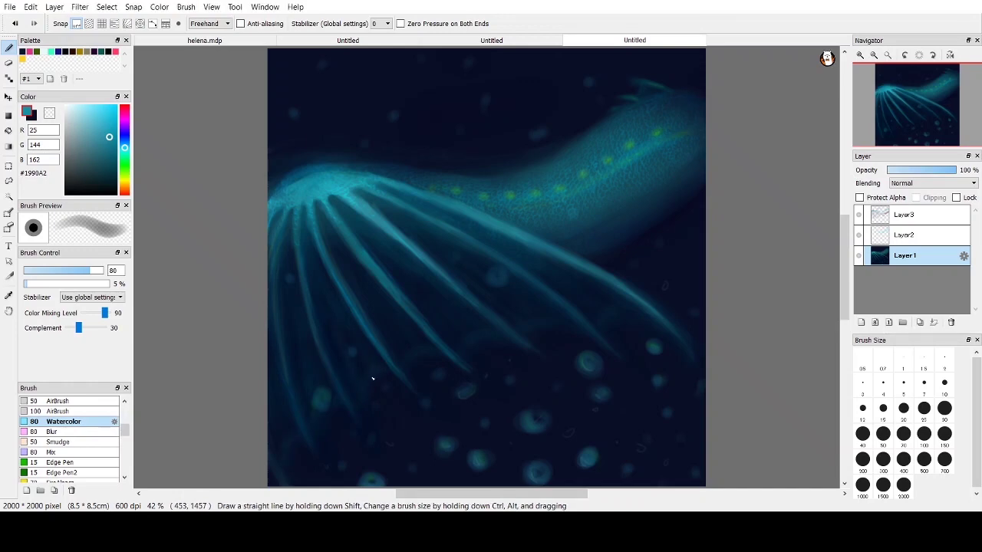
Brighten the fin's second ray from the right with cyans up to #00E4FE at 23 px and trim its tip with navy #070E25.
{"action": "left_click_drag", "start_coordinate": [74, 270], "coordinate": [63, 270]}
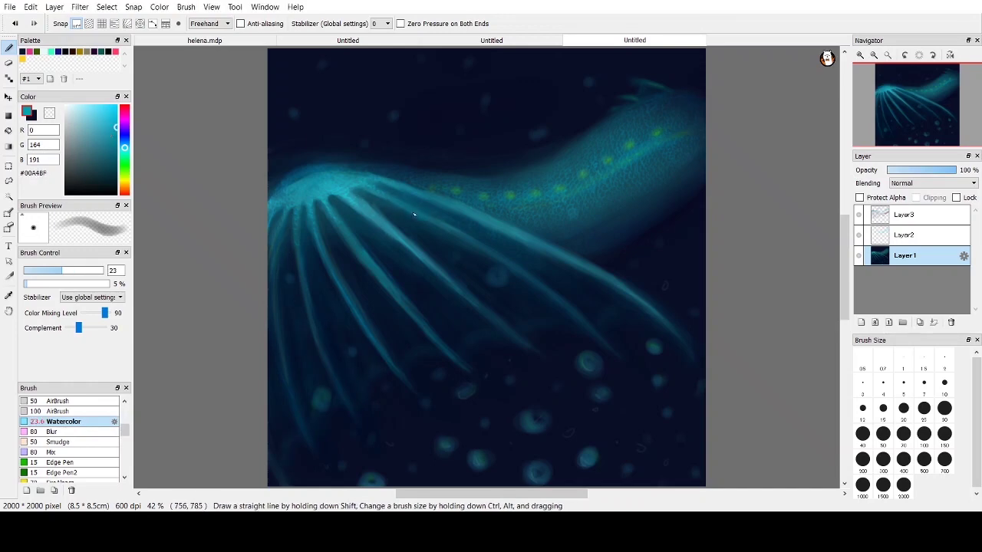
{"action": "left_click", "coordinate": [421, 222], "text": "alt"}
{"action": "left_click", "coordinate": [444, 230], "text": "alt"}
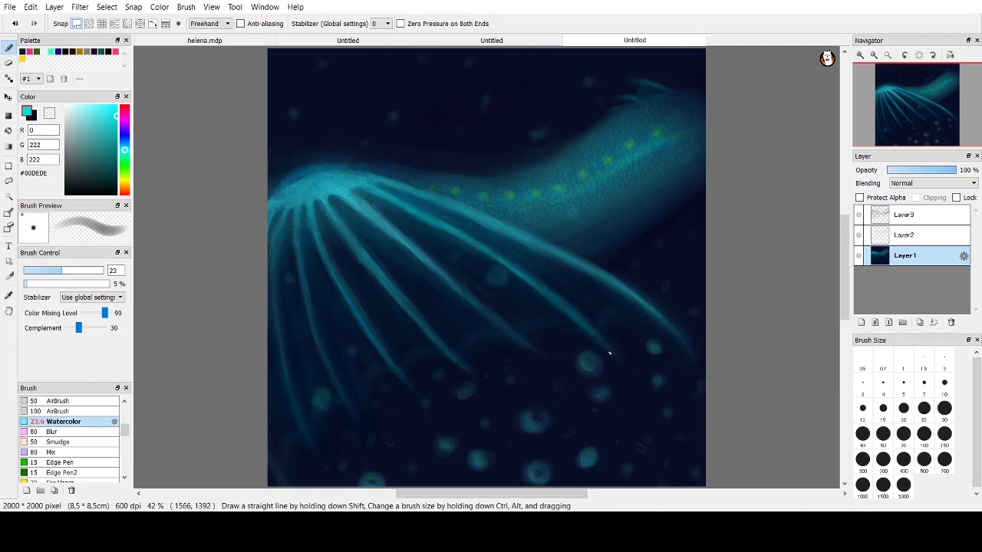
{"action": "left_click", "coordinate": [591, 316], "text": "alt"}
{"action": "left_click", "coordinate": [407, 200], "text": "alt"}
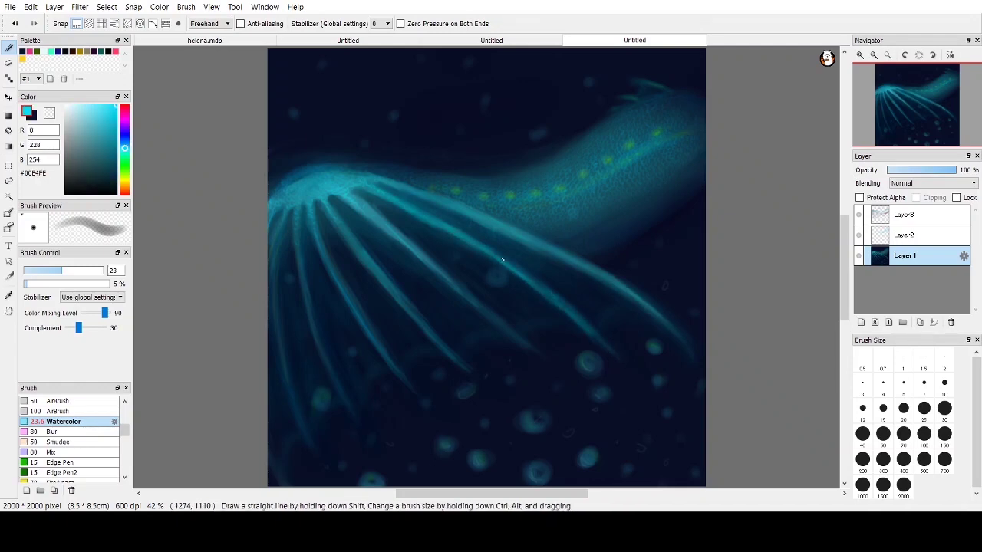
{"action": "left_click", "coordinate": [494, 253], "text": "alt"}
{"action": "left_click", "coordinate": [605, 355], "text": "alt"}
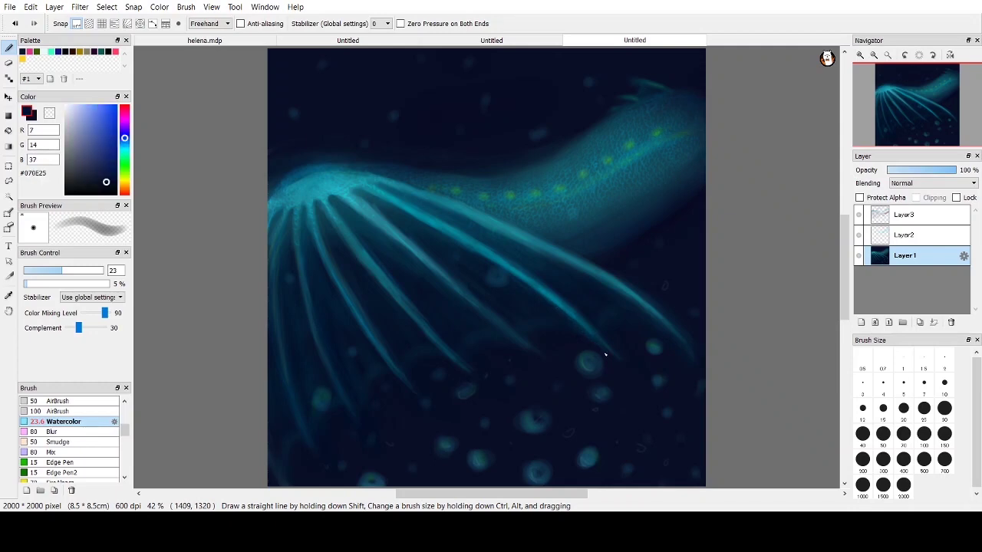
Smooth the webbing between the right-hand rays with the 80 px Watercolor brush in sampled dark blue #051C31.
{"action": "left_click", "coordinate": [357, 187], "text": "alt"}
{"action": "left_click", "coordinate": [548, 328], "text": "alt"}
{"action": "left_click", "coordinate": [64, 422]}
{"action": "left_click", "coordinate": [537, 316], "text": "alt"}
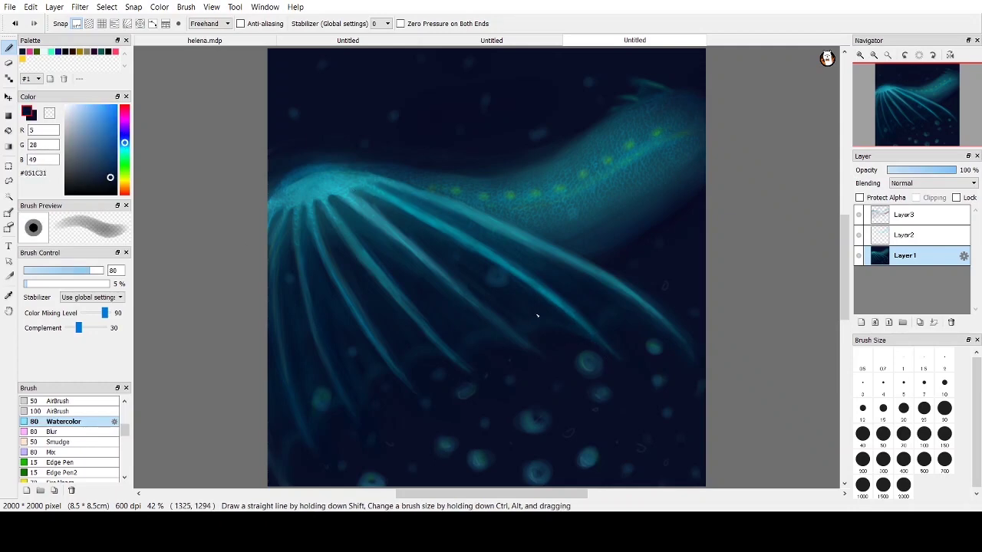
{"action": "left_click", "coordinate": [530, 278], "text": "alt"}
On Layer2, brighten the fin rays with a 15 px Watercolor brush in cyan #00C3DA, comparing with the layer hidden.
{"action": "left_click", "coordinate": [35, 271]}
{"action": "left_click", "coordinate": [105, 112]}
{"action": "left_click", "coordinate": [905, 236]}
{"action": "left_click", "coordinate": [859, 235]}
{"action": "left_click", "coordinate": [859, 236]}
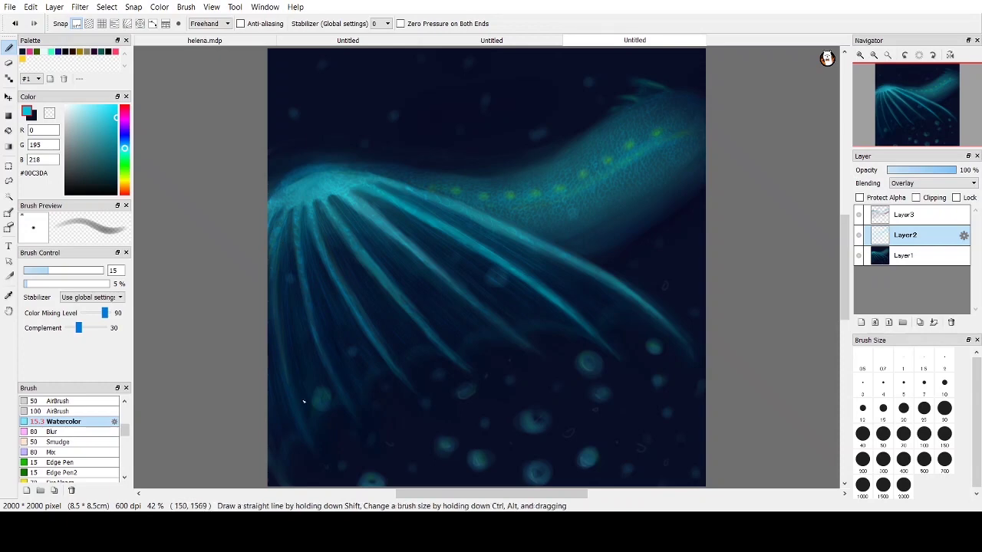
On Layer1, brighten the fin base with #00DCFF at 41 px and clean its upper edge with dark navy #090E25.
{"action": "left_click", "coordinate": [903, 256]}
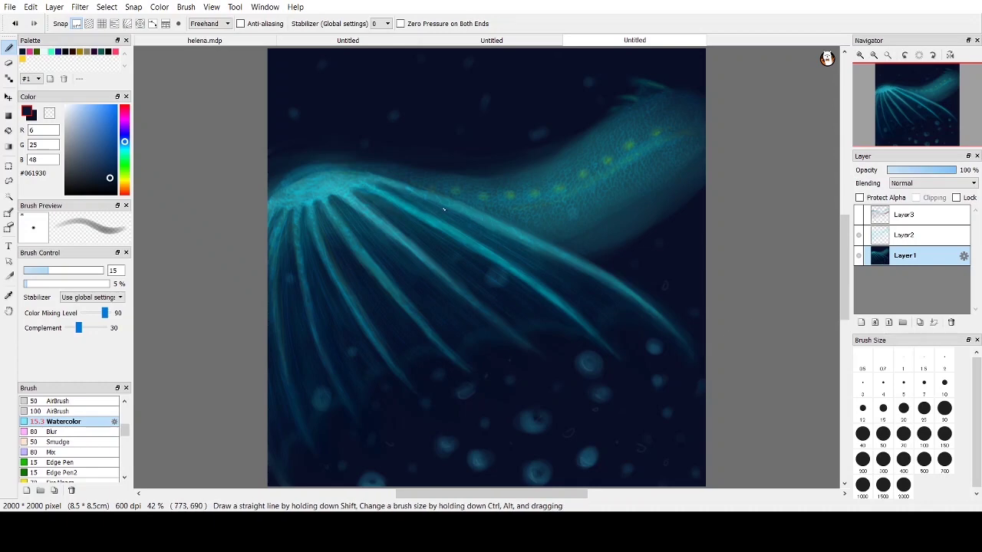
{"action": "left_click", "coordinate": [112, 129]}
{"action": "left_click", "coordinate": [124, 107]}
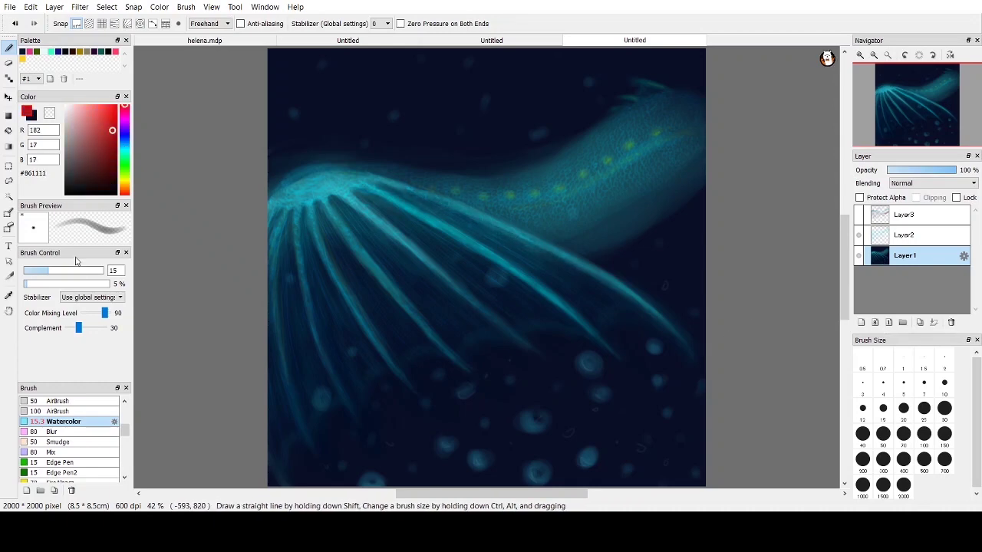
{"action": "left_click", "coordinate": [77, 270]}
{"action": "left_click", "coordinate": [124, 148]}
{"action": "left_click", "coordinate": [117, 106]}
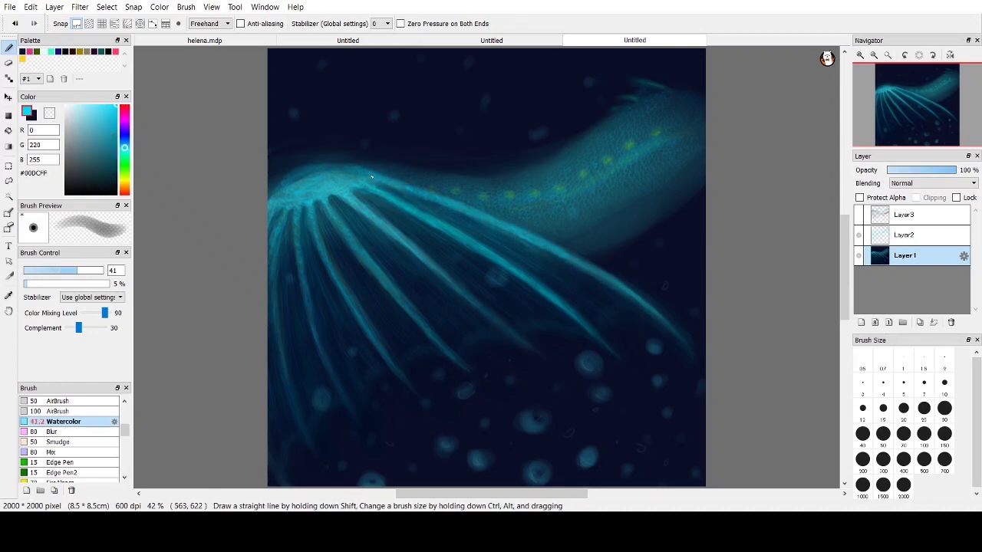
{"action": "left_click", "coordinate": [421, 183], "text": "alt"}
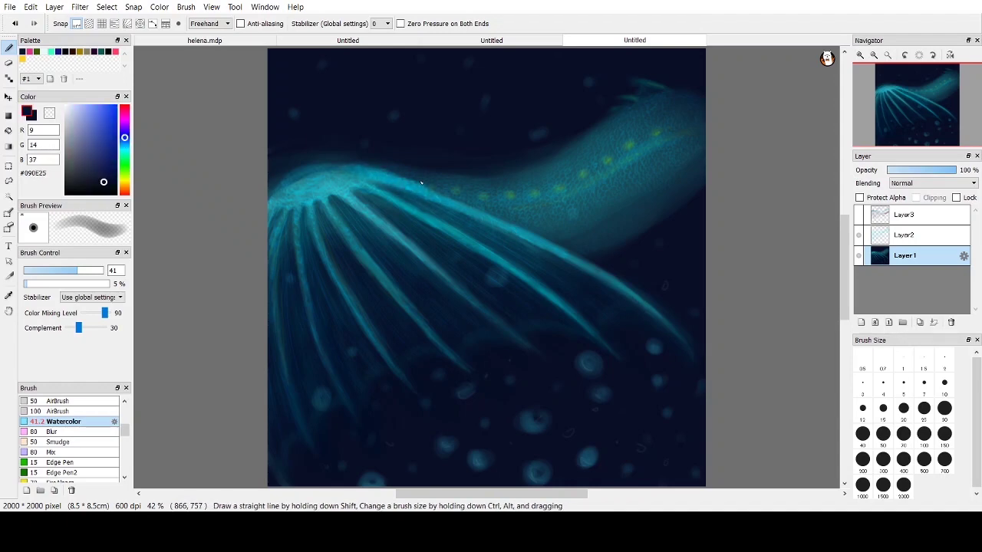
On Layer2, add fine highlights in pale cyan #6FF0FF at 12.2 px along the fin base and rays.
{"action": "left_click", "coordinate": [905, 236]}
{"action": "left_click", "coordinate": [124, 148]}
{"action": "left_click", "coordinate": [94, 105]}
{"action": "left_click", "coordinate": [42, 271]}
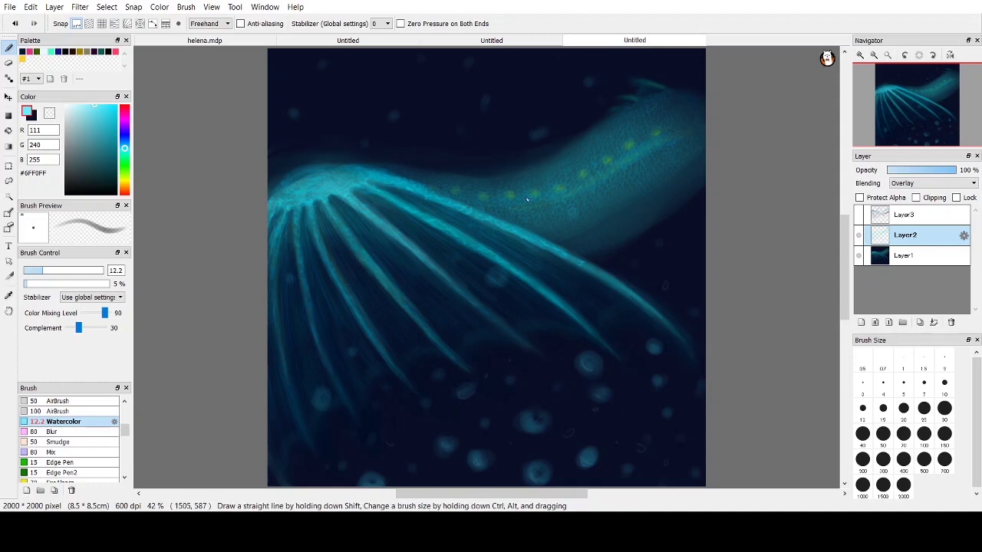
Show Layer3 and airbrush a mint #6FFFD8 glow at 100 px and 11% opacity along the fin rays.
{"action": "left_click", "coordinate": [906, 215]}
{"action": "left_click", "coordinate": [858, 214]}
{"action": "left_click", "coordinate": [47, 412]}
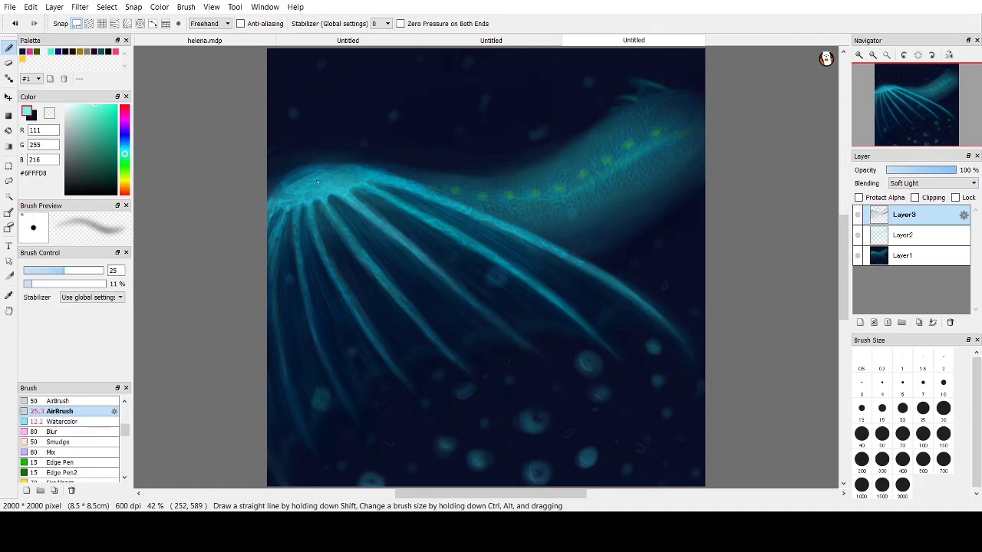
{"action": "mouse_move", "coordinate": [358, 177]}
{"action": "left_mouse_down"}
{"action": "mouse_move", "coordinate": [451, 201]}
{"action": "mouse_move", "coordinate": [572, 258]}
{"action": "left_mouse_up"}
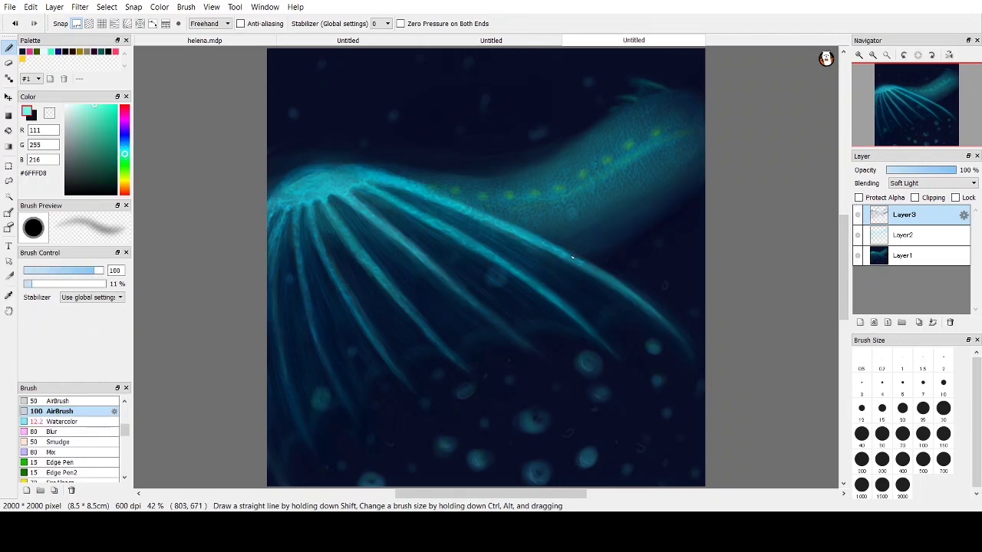
{"action": "left_click_drag", "start_coordinate": [321, 205], "coordinate": [376, 339]}
{"action": "mouse_move", "coordinate": [298, 210]}
{"action": "left_mouse_down"}
{"action": "mouse_move", "coordinate": [306, 295]}
{"action": "mouse_move", "coordinate": [330, 376]}
{"action": "left_mouse_up"}
{"action": "mouse_move", "coordinate": [286, 212]}
{"action": "left_mouse_down"}
{"action": "mouse_move", "coordinate": [270, 279]}
{"action": "mouse_move", "coordinate": [280, 465]}
{"action": "left_mouse_up"}
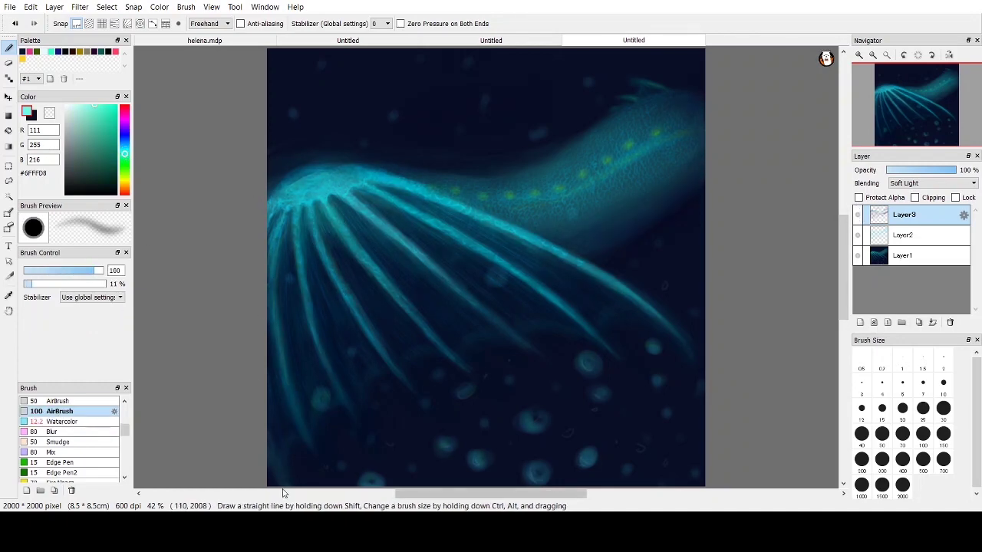
Tint the fin base and dotted body with green #00FF53 on Layer3, comparing with the layer hidden.
{"action": "mouse_move", "coordinate": [577, 161]}
{"action": "left_mouse_down"}
{"action": "mouse_move", "coordinate": [602, 130]}
{"action": "mouse_move", "coordinate": [623, 148]}
{"action": "left_mouse_up"}
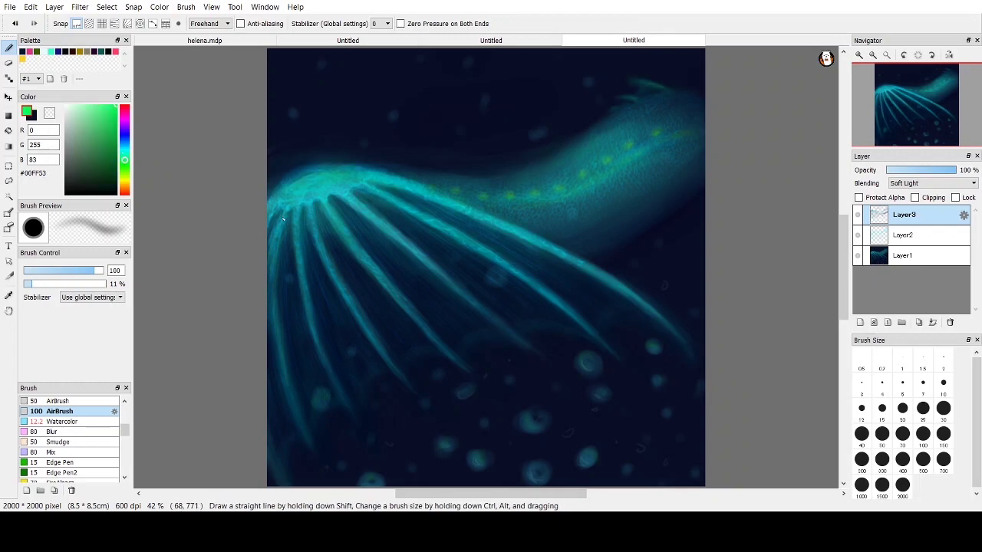
{"action": "left_click", "coordinate": [411, 226], "text": "alt"}
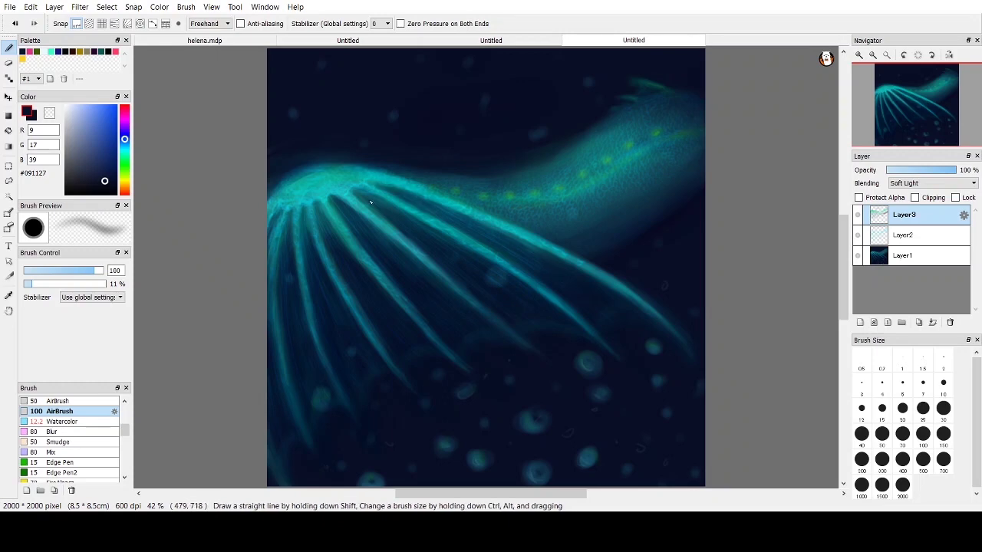
{"action": "left_click", "coordinate": [858, 216]}
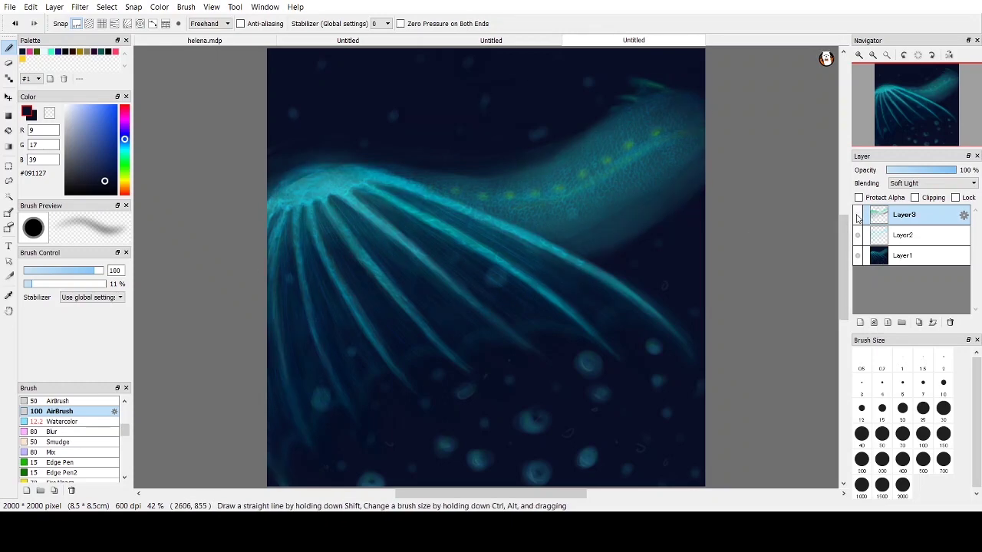
{"action": "left_click", "coordinate": [858, 216]}
Airbrush a pale cyan #7EF1FF glow at 100 px onto the bubbles and the fin's webbing.
{"action": "left_click", "coordinate": [59, 52]}
{"action": "left_click_drag", "start_coordinate": [537, 415], "coordinate": [543, 422]}
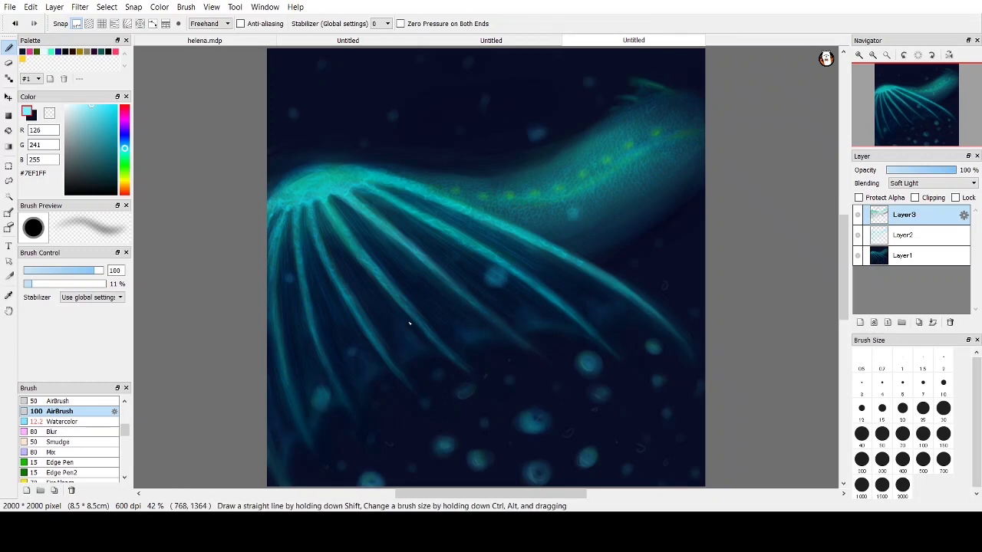
{"action": "left_click", "coordinate": [915, 233]}
{"action": "left_click", "coordinate": [33, 26]}
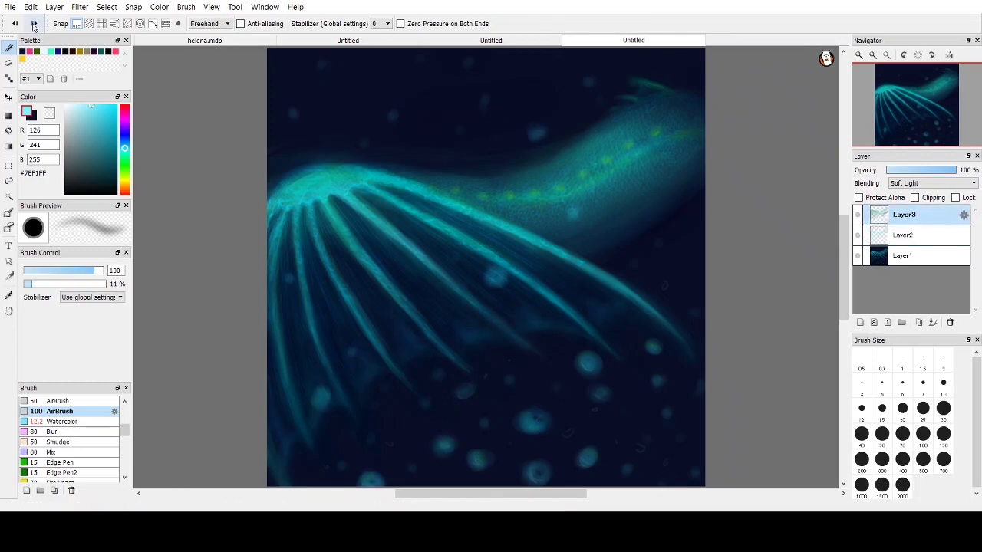
On Layer1, darken the gaps between the left-hand and middle fin rays with navy #091228 at 100 px.
{"action": "left_click", "coordinate": [905, 257]}
{"action": "left_click", "coordinate": [481, 163], "text": "alt"}
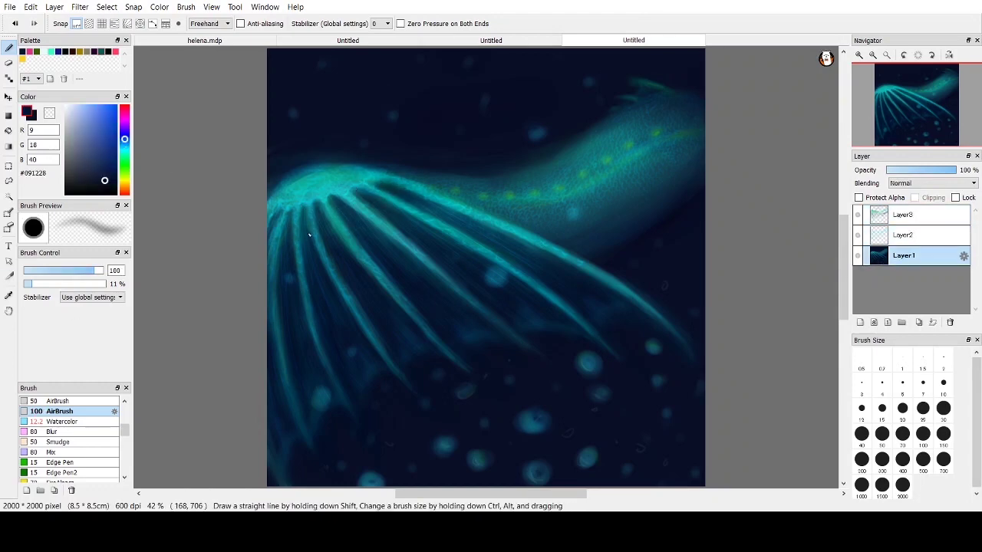
{"action": "left_click_drag", "start_coordinate": [299, 207], "coordinate": [305, 237]}
{"action": "left_click_drag", "start_coordinate": [287, 210], "coordinate": [274, 247]}
{"action": "left_click_drag", "start_coordinate": [350, 285], "coordinate": [375, 336]}
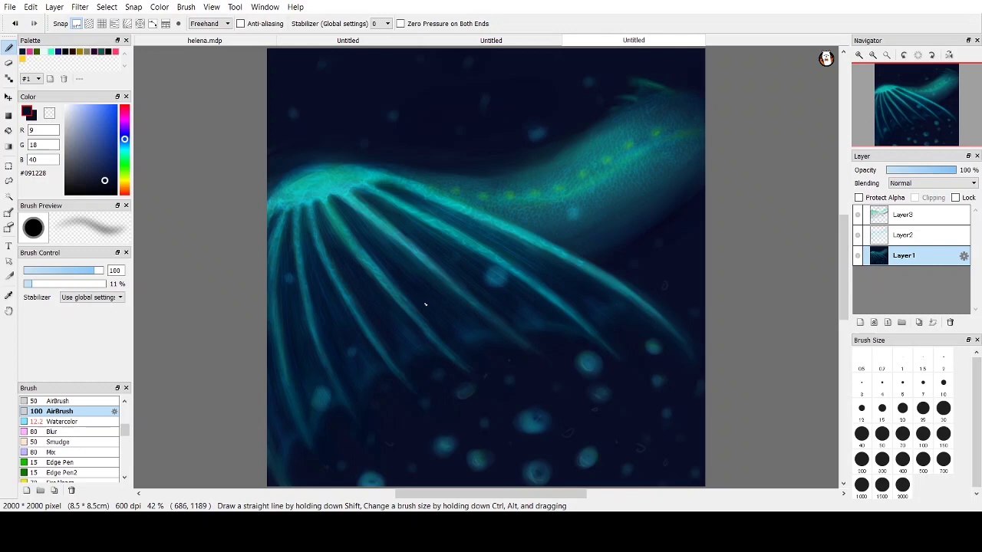
Undo the last stroke and retouch the fin's leftmost ray with teal #108E81 using the AirBrush at 34 px.
{"action": "left_click", "coordinate": [276, 299], "text": "alt"}
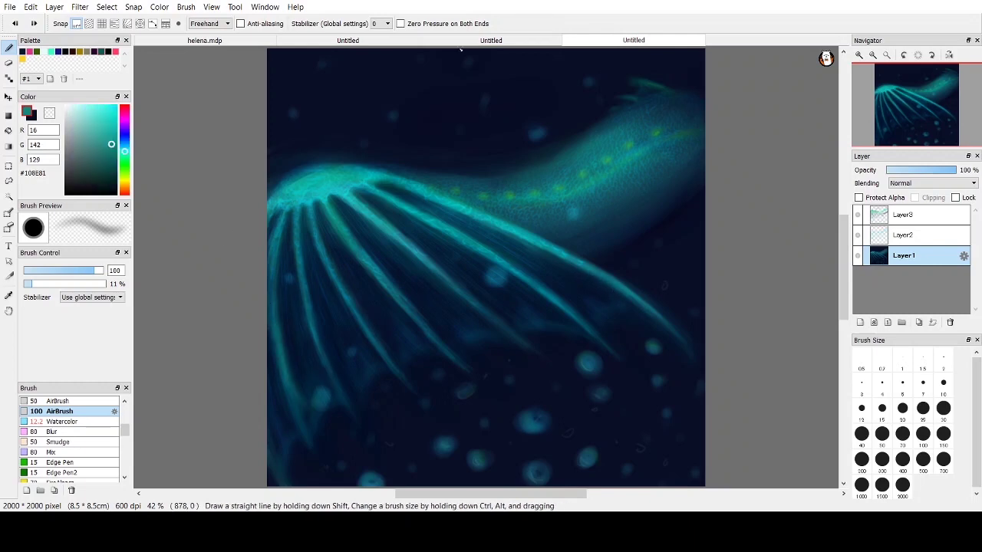
{"action": "key", "text": "ctrl+z"}
{"action": "left_click", "coordinate": [71, 270]}
{"action": "left_click_drag", "start_coordinate": [274, 323], "coordinate": [275, 364]}
Paste the copied blue water image as a new layer above Layer3.
{"action": "left_click", "coordinate": [898, 222]}
{"action": "left_click", "coordinate": [904, 235]}
{"action": "left_click", "coordinate": [903, 256]}
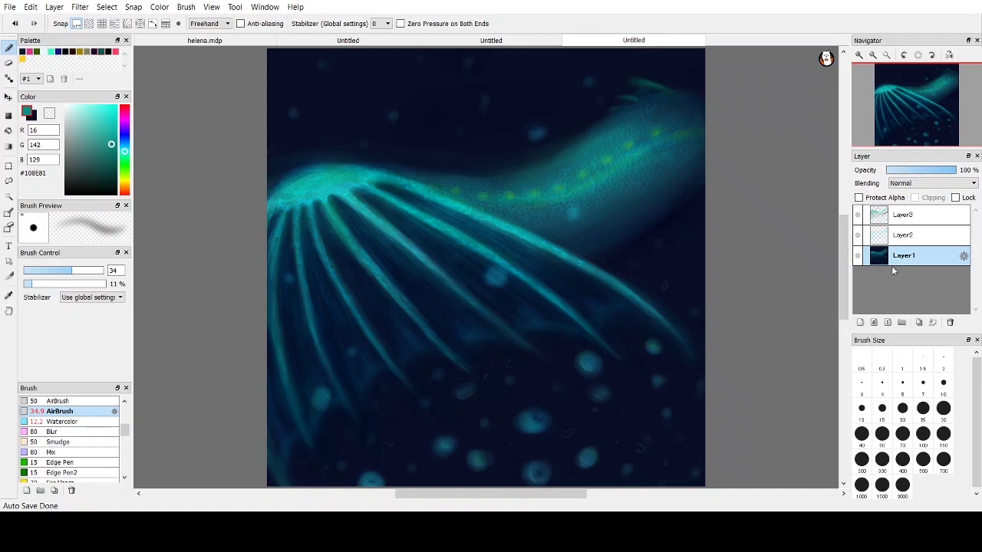
{"action": "left_click", "coordinate": [911, 215]}
{"action": "key", "text": "ctrl+v"}
Try several blending modes on Layer4, from Multiply through Lighten, settling on Soft Light.
{"action": "left_click", "coordinate": [915, 184]}
{"action": "left_click", "coordinate": [916, 205]}
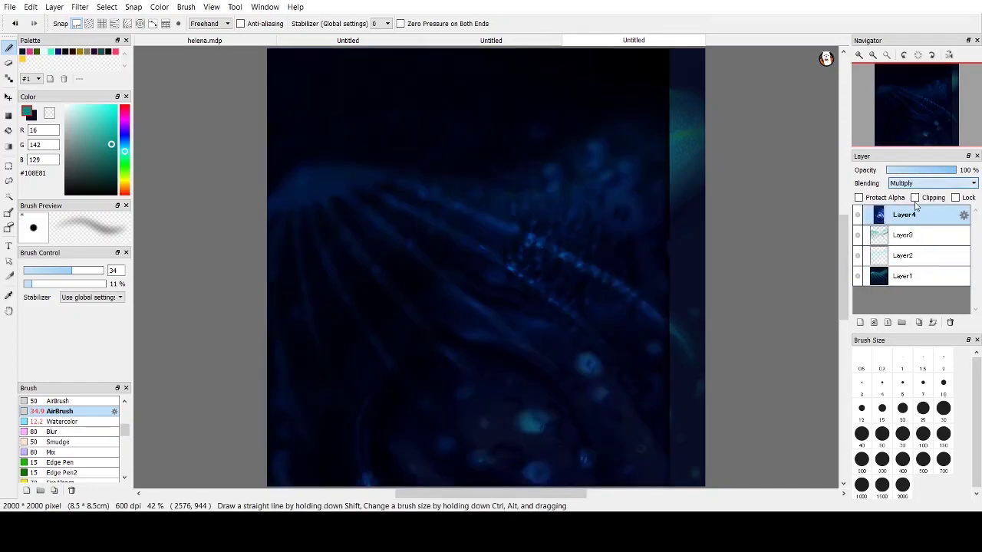
{"action": "key", "text": "Down"}
{"action": "key", "text": "Down"}
{"action": "key", "text": "Down"}
{"action": "key", "text": "Down"}
{"action": "key", "text": "Down"}
{"action": "key", "text": "Down"}
{"action": "key", "text": "Down"}
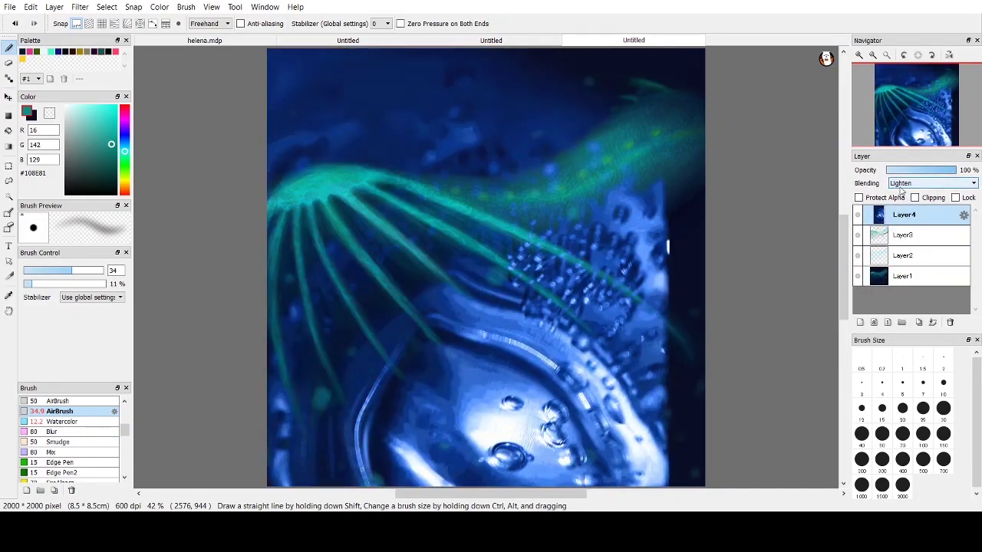
{"action": "key", "text": "Down"}
{"action": "key", "text": "Down"}
{"action": "key", "text": "Down"}
{"action": "key", "text": "ctrl+t"}
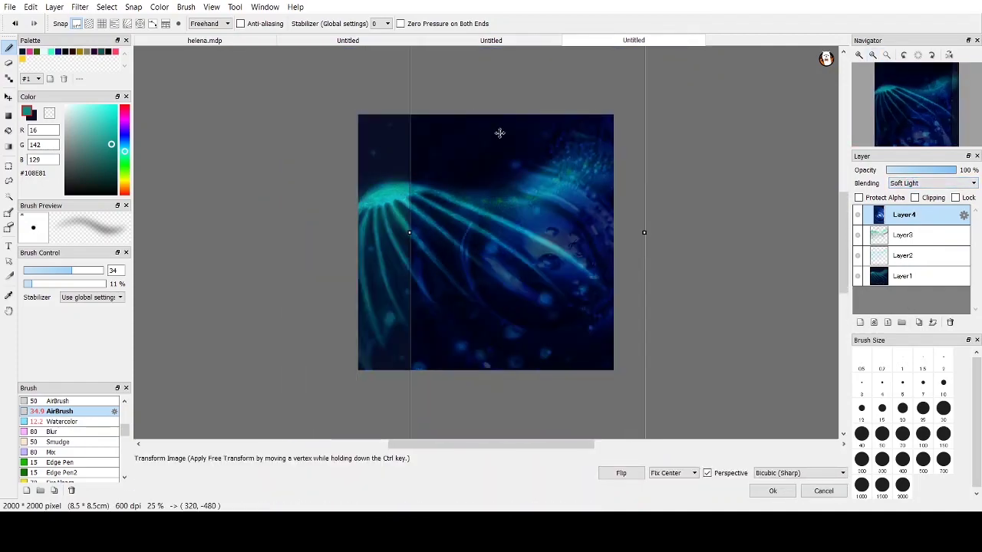
{"action": "left_click_drag", "start_coordinate": [501, 134], "coordinate": [442, 142]}
{"action": "left_click_drag", "start_coordinate": [594, 57], "coordinate": [788, 413]}
{"action": "left_click", "coordinate": [622, 473]}
{"action": "left_click_drag", "start_coordinate": [476, 199], "coordinate": [520, 306]}
{"action": "left_click_drag", "start_coordinate": [491, 230], "coordinate": [629, 152]}
{"action": "left_click_drag", "start_coordinate": [719, 51], "coordinate": [626, 63]}
{"action": "left_click_drag", "start_coordinate": [650, 145], "coordinate": [590, 124]}
{"action": "left_click_drag", "start_coordinate": [156, 185], "coordinate": [4, 173]}
{"action": "left_click_drag", "start_coordinate": [509, 216], "coordinate": [560, 148]}
{"action": "left_click_drag", "start_coordinate": [359, 176], "coordinate": [407, 203]}
{"action": "scroll", "coordinate": [461, 201], "scroll_direction": "down", "scroll_amount": 1}
{"action": "left_click_drag", "start_coordinate": [748, 85], "coordinate": [732, 95]}
{"action": "scroll", "coordinate": [690, 153], "scroll_direction": "up", "scroll_amount": 2}
{"action": "left_click", "coordinate": [824, 491]}
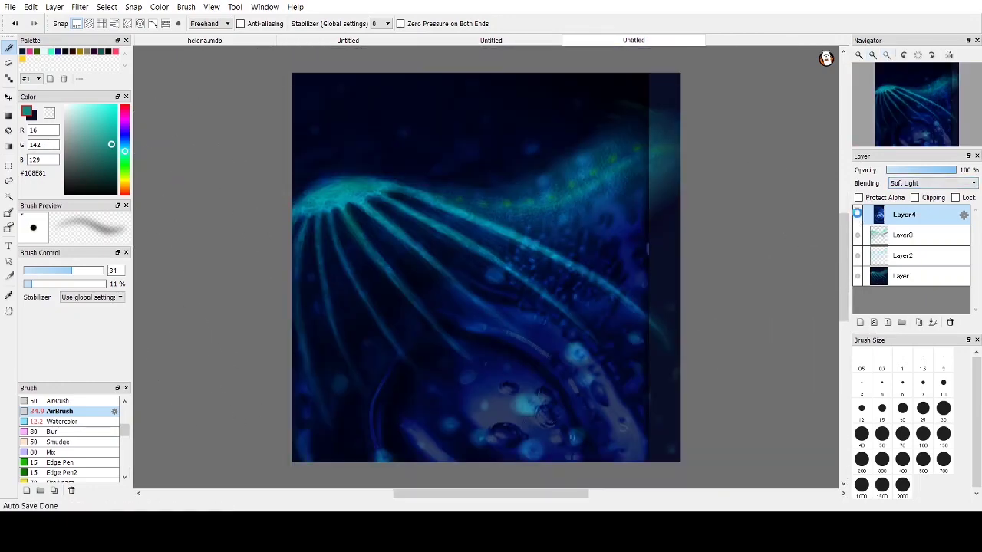
Rotate, enlarge and reposition the water image on Layer4 so it covers the whole canvas, and apply the transform.
{"action": "scroll", "coordinate": [899, 100], "scroll_direction": "down", "scroll_amount": 5}
{"action": "key", "text": "ctrl+t"}
{"action": "left_click_drag", "start_coordinate": [504, 184], "coordinate": [534, 180]}
{"action": "left_click_drag", "start_coordinate": [559, 338], "coordinate": [424, 311]}
{"action": "left_click_drag", "start_coordinate": [424, 311], "coordinate": [322, 395]}
{"action": "left_click_drag", "start_coordinate": [567, 153], "coordinate": [626, 76]}
{"action": "left_click_drag", "start_coordinate": [749, 257], "coordinate": [711, 220]}
{"action": "left_click_drag", "start_coordinate": [670, 215], "coordinate": [673, 233]}
{"action": "left_click_drag", "start_coordinate": [463, 351], "coordinate": [449, 346]}
{"action": "left_click", "coordinate": [772, 491]}
{"action": "left_click", "coordinate": [887, 56]}
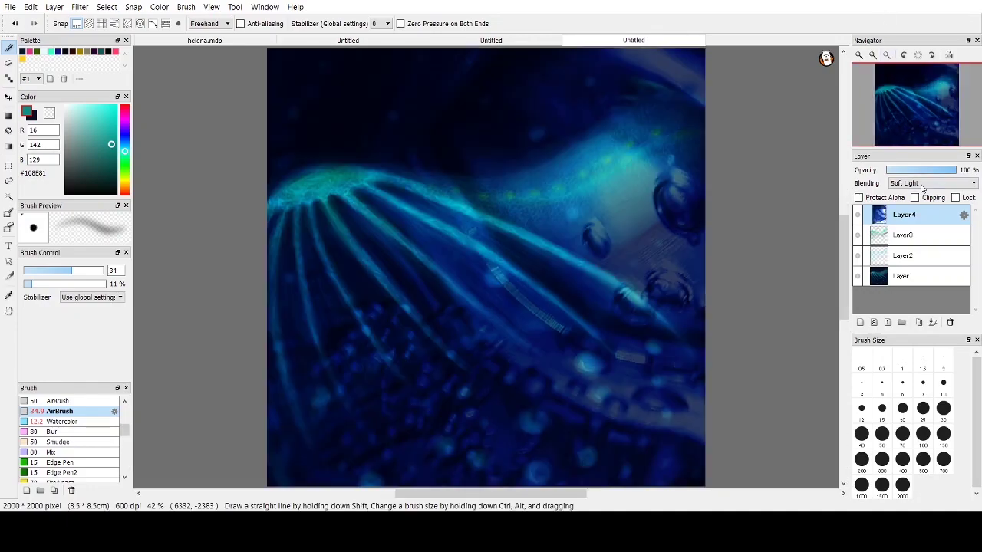
Try other blending modes on Layer4 and set it to Overlay.
{"action": "left_click", "coordinate": [921, 186]}
{"action": "left_click", "coordinate": [910, 263]}
{"action": "left_click", "coordinate": [912, 185]}
{"action": "left_click", "coordinate": [910, 211]}
{"action": "left_click", "coordinate": [901, 185]}
{"action": "left_click", "coordinate": [916, 201]}
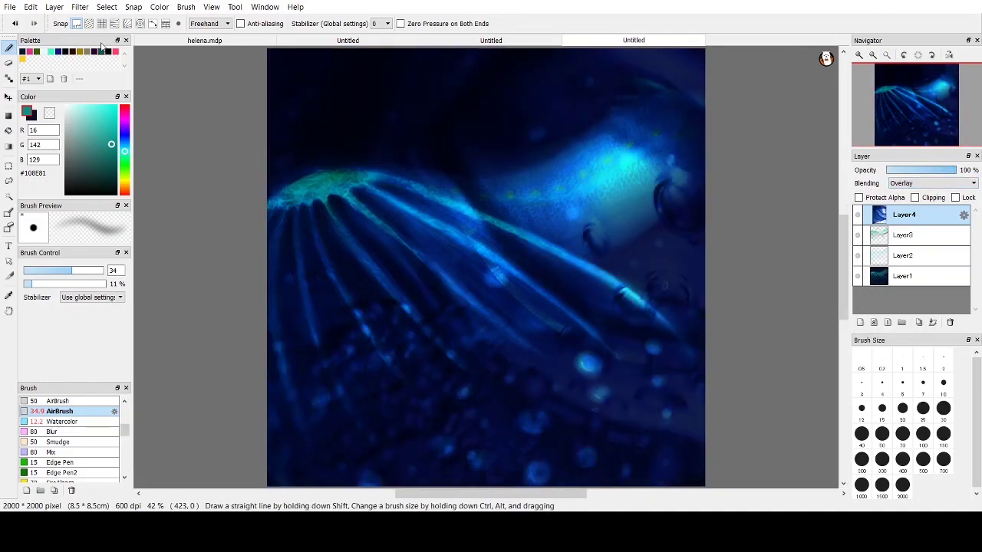
{"action": "left_click", "coordinate": [80, 7]}
{"action": "left_click", "coordinate": [94, 22]}
{"action": "left_click_drag", "start_coordinate": [783, 319], "coordinate": [792, 273]}
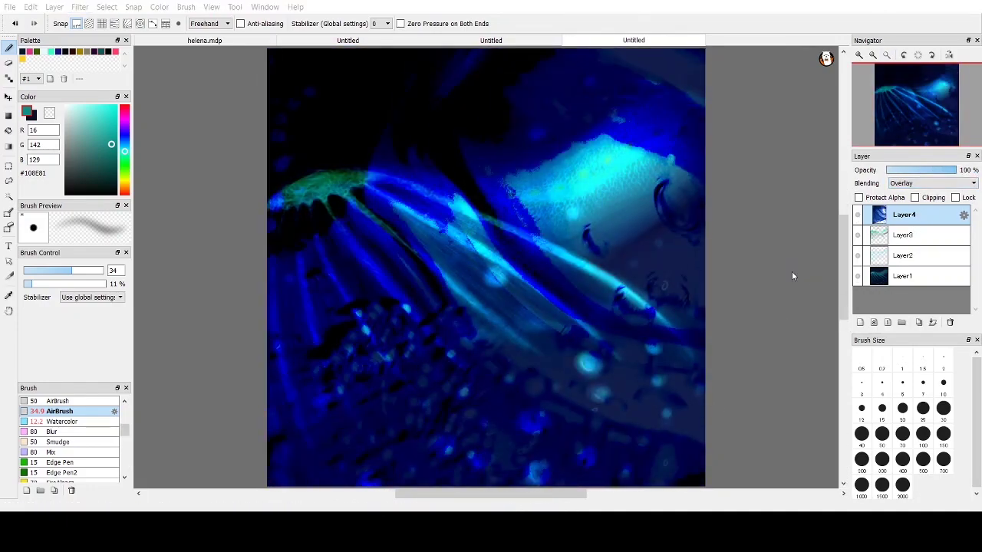
Erase the water image over the fin's base and the creature's body with Eraser (Soft) at 484 px.
{"action": "key", "text": "e"}
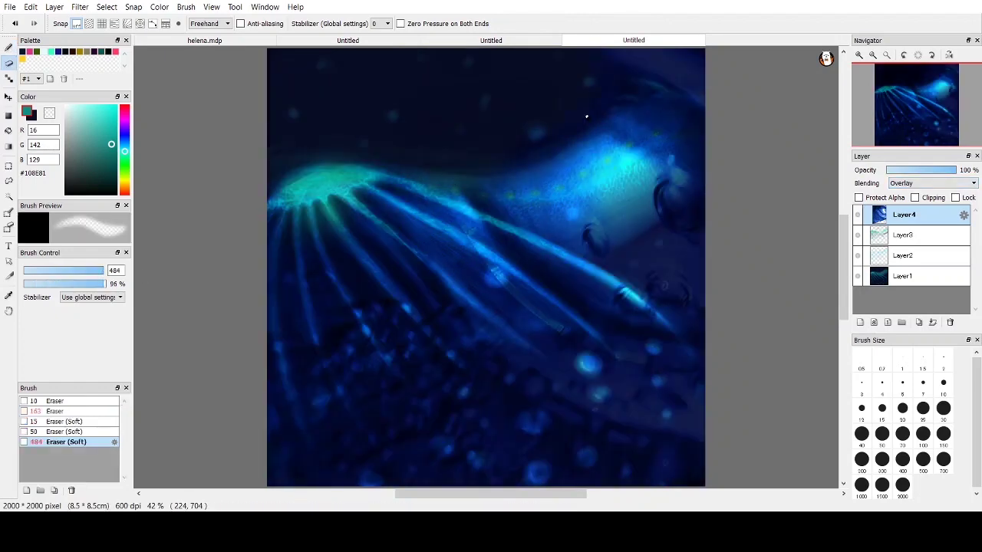
{"action": "left_click_drag", "start_coordinate": [587, 117], "coordinate": [623, 77]}
{"action": "left_click", "coordinate": [639, 237]}
Set Layer4's blending to Lighten, reduce its opacity to 35% and try a filter adjustment on it.
{"action": "left_click_drag", "start_coordinate": [948, 170], "coordinate": [928, 170]}
{"action": "left_click", "coordinate": [931, 184]}
{"action": "left_click", "coordinate": [913, 236]}
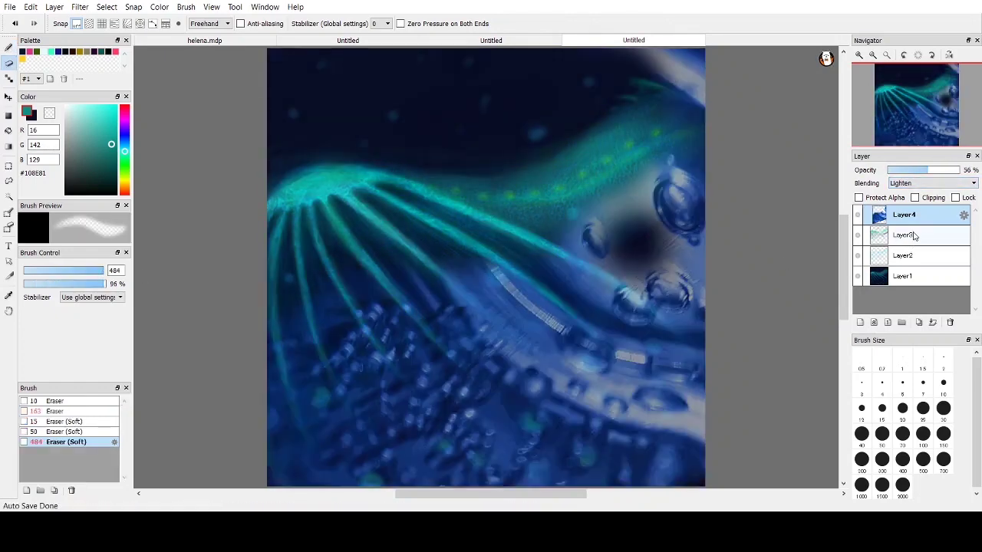
{"action": "left_click", "coordinate": [913, 170]}
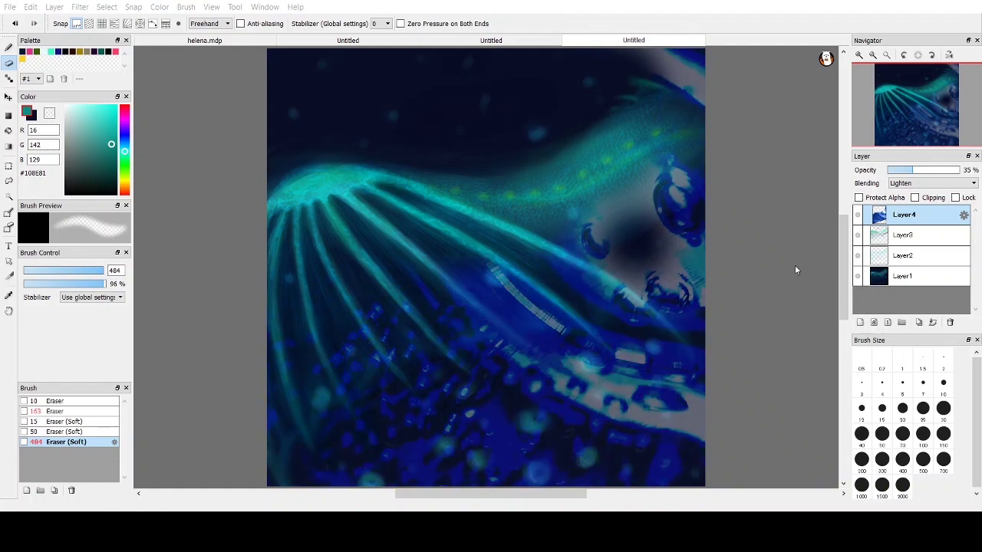
{"action": "left_click", "coordinate": [796, 270]}
Restore Layer4 to 100% opacity and try the Subtract, Saturation and Overlay blending modes.
{"action": "left_click_drag", "start_coordinate": [913, 169], "coordinate": [957, 169]}
{"action": "left_click", "coordinate": [955, 183]}
{"action": "left_click", "coordinate": [943, 199]}
{"action": "left_click", "coordinate": [925, 184]}
{"action": "left_click", "coordinate": [920, 208]}
{"action": "left_click", "coordinate": [917, 183]}
{"action": "left_click", "coordinate": [909, 217]}
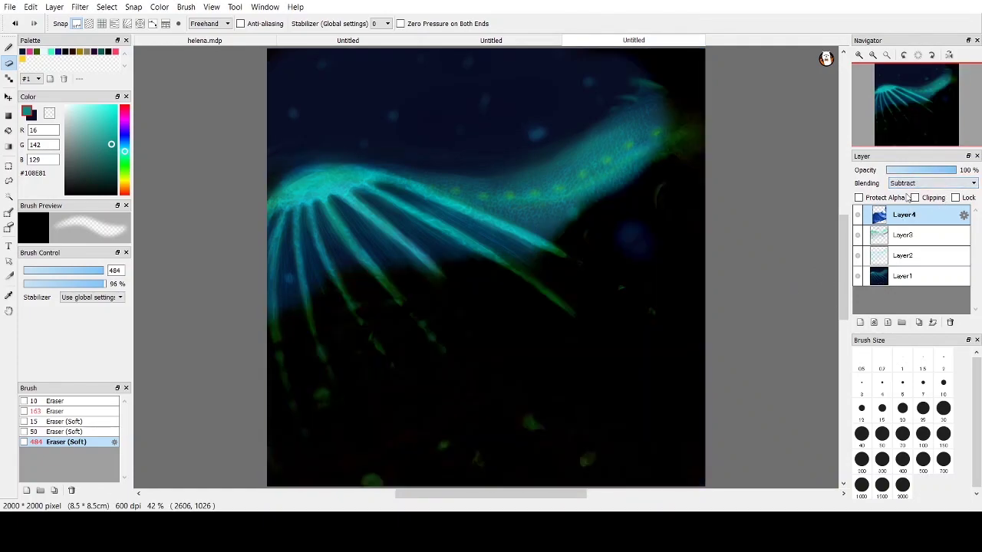
{"action": "scroll", "coordinate": [919, 182], "scroll_direction": "down", "scroll_amount": 4}
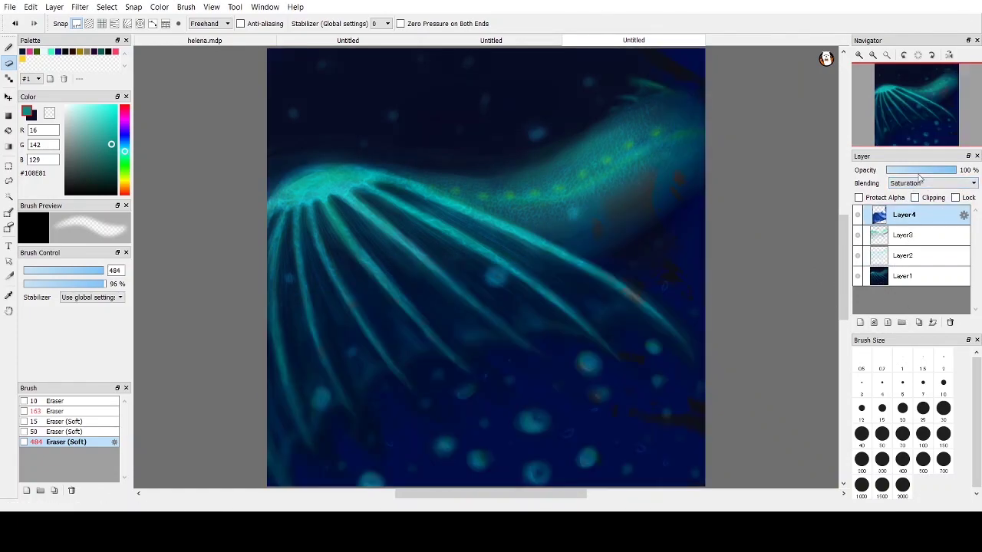
{"action": "scroll", "coordinate": [924, 184], "scroll_direction": "up", "scroll_amount": 5}
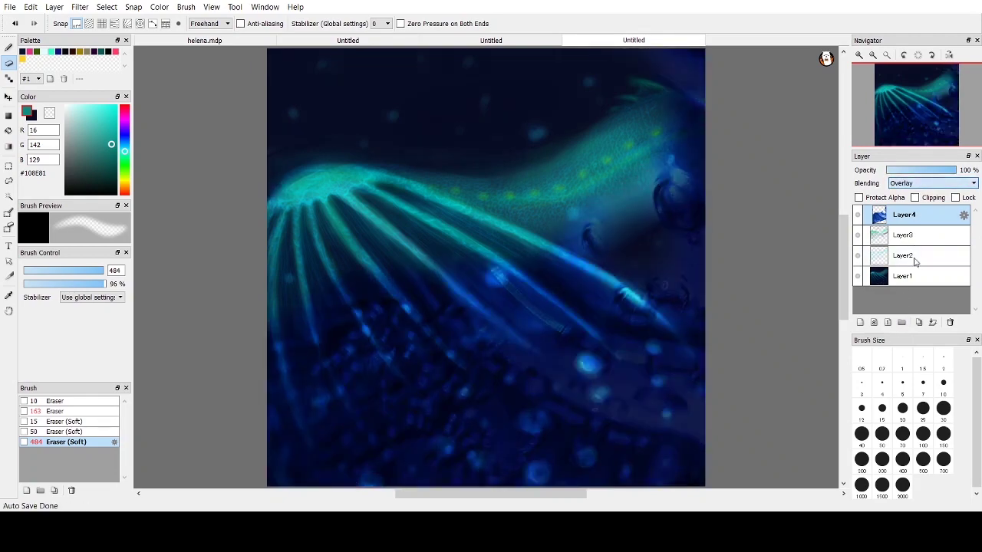
Set Layer4's blending to Screen and lower its opacity to 47%.
{"action": "scroll", "coordinate": [924, 183], "scroll_direction": "down", "scroll_amount": 1}
{"action": "mouse_move", "coordinate": [940, 170]}
{"action": "left_mouse_down"}
{"action": "mouse_move", "coordinate": [912, 171]}
{"action": "mouse_move", "coordinate": [920, 171]}
{"action": "left_mouse_up"}
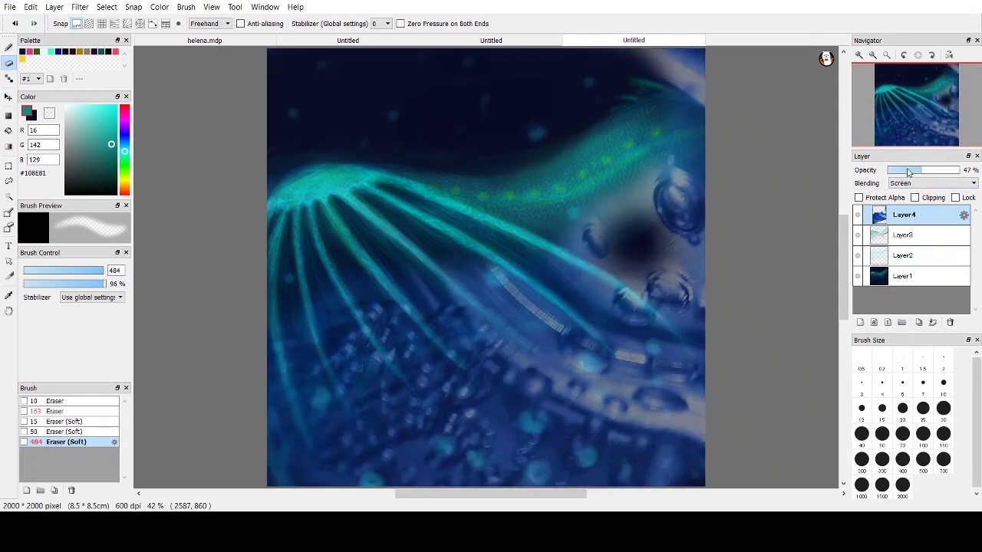
{"action": "left_click", "coordinate": [86, 11]}
Erase the water image around the bubbles and fin on Layer4, reducing Eraser (Soft) to 150 px.
{"action": "left_click_drag", "start_coordinate": [666, 175], "coordinate": [683, 73]}
{"action": "mouse_move", "coordinate": [637, 231]}
{"action": "left_mouse_down"}
{"action": "mouse_move", "coordinate": [721, 272]}
{"action": "mouse_move", "coordinate": [644, 201]}
{"action": "mouse_move", "coordinate": [697, 147]}
{"action": "mouse_move", "coordinate": [691, 264]}
{"action": "mouse_move", "coordinate": [463, 277]}
{"action": "mouse_move", "coordinate": [494, 406]}
{"action": "mouse_move", "coordinate": [471, 448]}
{"action": "mouse_move", "coordinate": [644, 422]}
{"action": "mouse_move", "coordinate": [358, 410]}
{"action": "mouse_move", "coordinate": [330, 464]}
{"action": "left_mouse_up"}
{"action": "key", "text": "ctrl+z"}
{"action": "left_click", "coordinate": [944, 435]}
Brighten the blue water texture on Layer4 with a filter adjustment and raise the layer's opacity to 100%.
{"action": "left_click", "coordinate": [80, 7]}
{"action": "left_click", "coordinate": [96, 28]}
{"action": "mouse_move", "coordinate": [775, 163]}
{"action": "left_mouse_down"}
{"action": "mouse_move", "coordinate": [754, 157]}
{"action": "mouse_move", "coordinate": [740, 198]}
{"action": "left_mouse_up"}
{"action": "left_click_drag", "start_coordinate": [924, 170], "coordinate": [959, 169]}
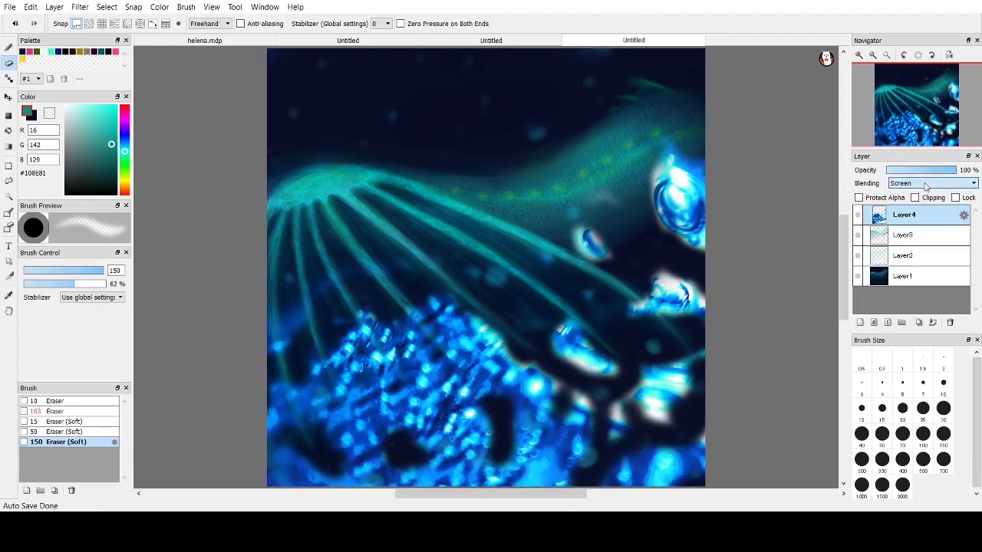
{"action": "left_click", "coordinate": [80, 7]}
{"action": "left_click", "coordinate": [105, 35]}
{"action": "left_click_drag", "start_coordinate": [786, 276], "coordinate": [762, 284]}
{"action": "left_click", "coordinate": [815, 301]}
{"action": "left_click", "coordinate": [923, 187]}
{"action": "left_click", "coordinate": [914, 214]}
{"action": "key", "text": "ctrl+z"}
Erase most of the water texture on Layer4, leaving scattered bubbles, with Eraser (Soft) at 337 px and 15% opacity.
{"action": "left_click", "coordinate": [872, 56]}
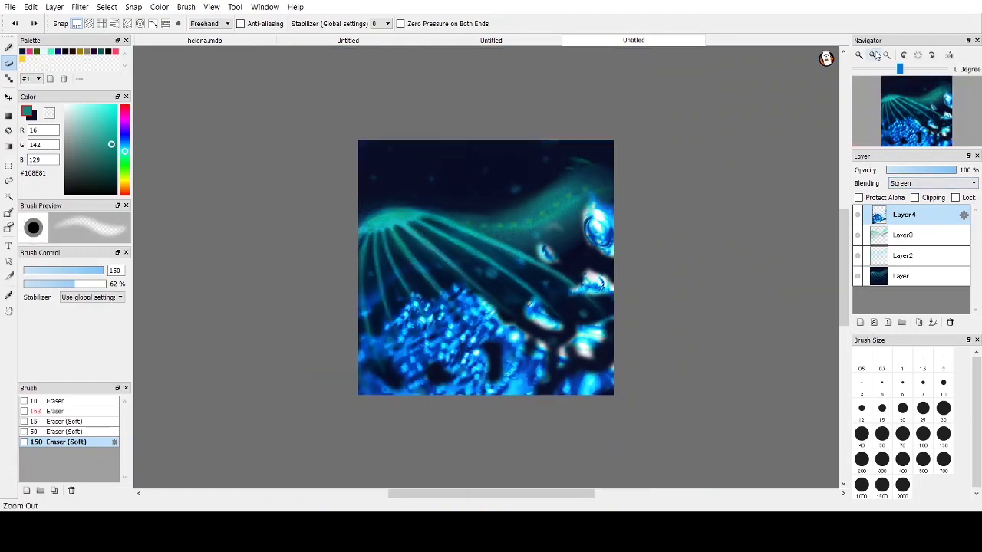
{"action": "left_click", "coordinate": [858, 215]}
{"action": "left_click", "coordinate": [858, 215]}
{"action": "key", "text": "]"}
{"action": "key", "text": "]"}
{"action": "mouse_move", "coordinate": [352, 344]}
{"action": "left_mouse_down"}
{"action": "mouse_move", "coordinate": [462, 326]}
{"action": "mouse_move", "coordinate": [379, 404]}
{"action": "mouse_move", "coordinate": [540, 243]}
{"action": "mouse_move", "coordinate": [542, 333]}
{"action": "mouse_move", "coordinate": [622, 200]}
{"action": "mouse_move", "coordinate": [583, 263]}
{"action": "left_mouse_up"}
{"action": "key", "text": "ctrl+z"}
{"action": "left_click", "coordinate": [30, 284]}
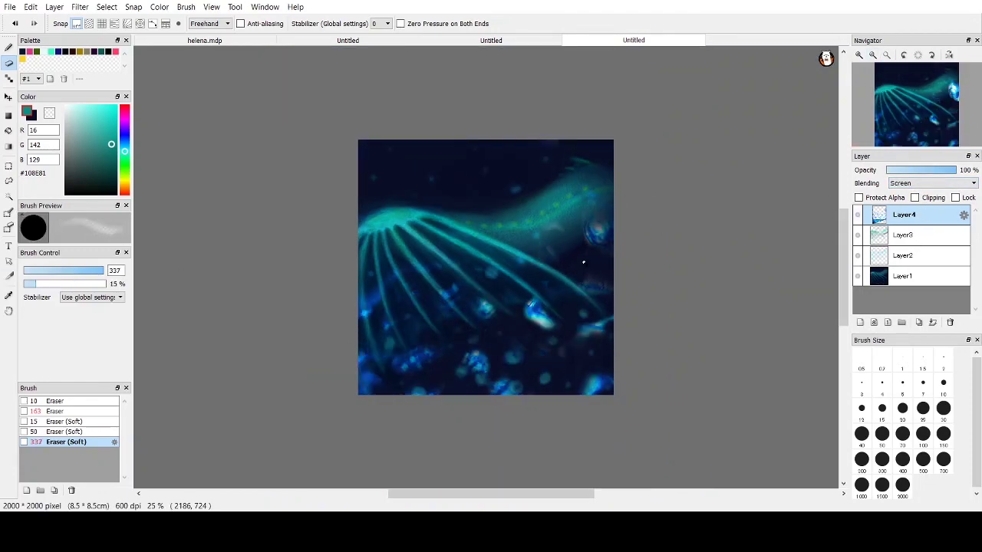
{"action": "left_click_drag", "start_coordinate": [542, 314], "coordinate": [535, 284]}
Compare the canvas with Layer4 hidden and fade the remaining blue patches along the lower left edge.
{"action": "left_click", "coordinate": [887, 55]}
{"action": "left_click", "coordinate": [858, 218]}
{"action": "left_click", "coordinate": [859, 218]}
{"action": "left_click_drag", "start_coordinate": [391, 418], "coordinate": [338, 426]}
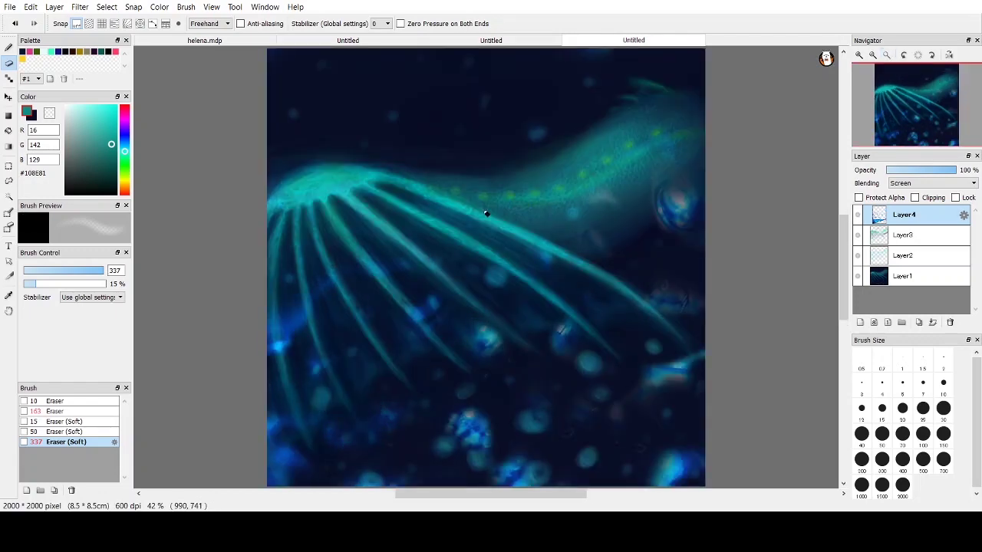
Deepen the blues of the bubbles on Layer4 with a filter adjustment and compare with the layer hidden.
{"action": "left_click", "coordinate": [14, 7]}
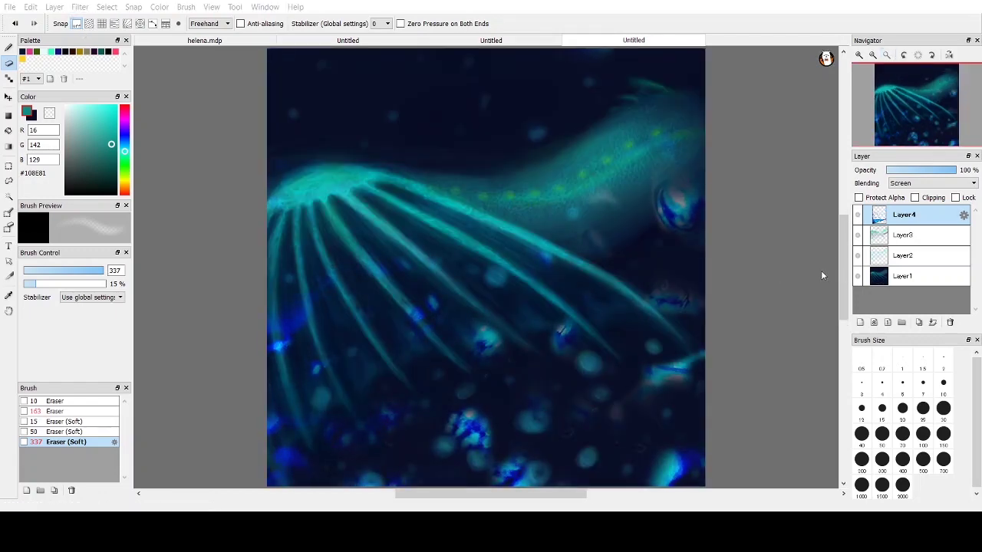
{"action": "left_click", "coordinate": [795, 298]}
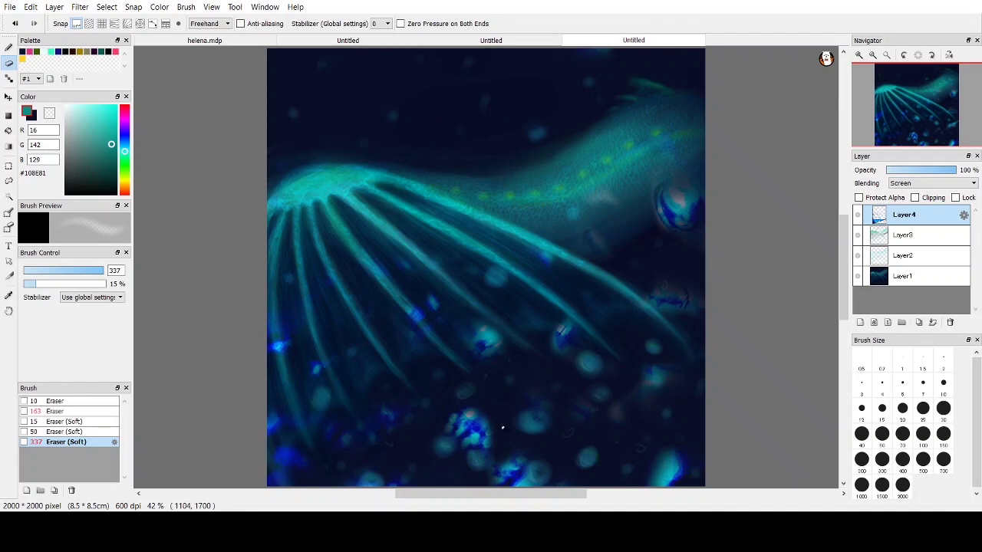
{"action": "left_click", "coordinate": [859, 215]}
{"action": "left_click", "coordinate": [858, 215]}
Shade and round the lower bubbles on Layer4 with dark blues #000044 and #080F26 at 48 px and 25%.
{"action": "key", "text": "b"}
{"action": "left_click_drag", "start_coordinate": [454, 420], "coordinate": [455, 431]}
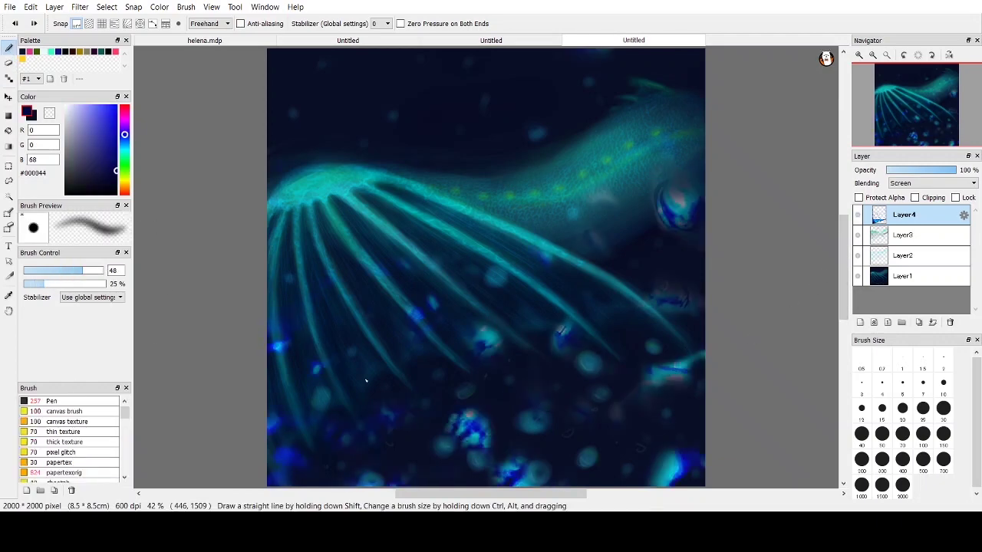
{"action": "left_click_drag", "start_coordinate": [680, 454], "coordinate": [678, 475]}
{"action": "mouse_move", "coordinate": [458, 418]}
{"action": "left_mouse_down"}
{"action": "mouse_move", "coordinate": [456, 435]}
{"action": "mouse_move", "coordinate": [485, 439]}
{"action": "left_mouse_up"}
{"action": "mouse_move", "coordinate": [678, 469]}
{"action": "left_mouse_down"}
{"action": "mouse_move", "coordinate": [661, 483]}
{"action": "mouse_move", "coordinate": [668, 455]}
{"action": "left_mouse_up"}
{"action": "right_click", "coordinate": [659, 455]}
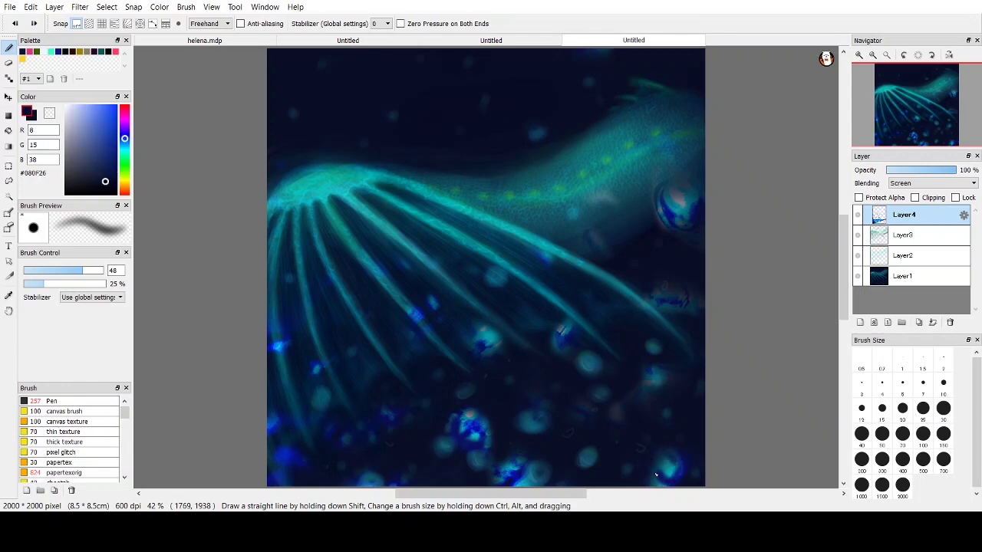
Retouch the large bubble beside the body with grey-blue #455465 and dark navy #090E25 using Watercolor at 12.2 px.
{"action": "left_click", "coordinate": [65, 105]}
{"action": "left_click", "coordinate": [33, 284]}
{"action": "mouse_move", "coordinate": [92, 270]}
{"action": "left_mouse_down"}
{"action": "mouse_move", "coordinate": [81, 224]}
{"action": "mouse_move", "coordinate": [47, 261]}
{"action": "left_mouse_up"}
{"action": "right_click", "coordinate": [680, 202]}
{"action": "left_click_drag", "start_coordinate": [124, 413], "coordinate": [124, 428]}
{"action": "left_click", "coordinate": [65, 436]}
{"action": "right_click", "coordinate": [678, 198]}
{"action": "left_click_drag", "start_coordinate": [679, 201], "coordinate": [677, 190]}
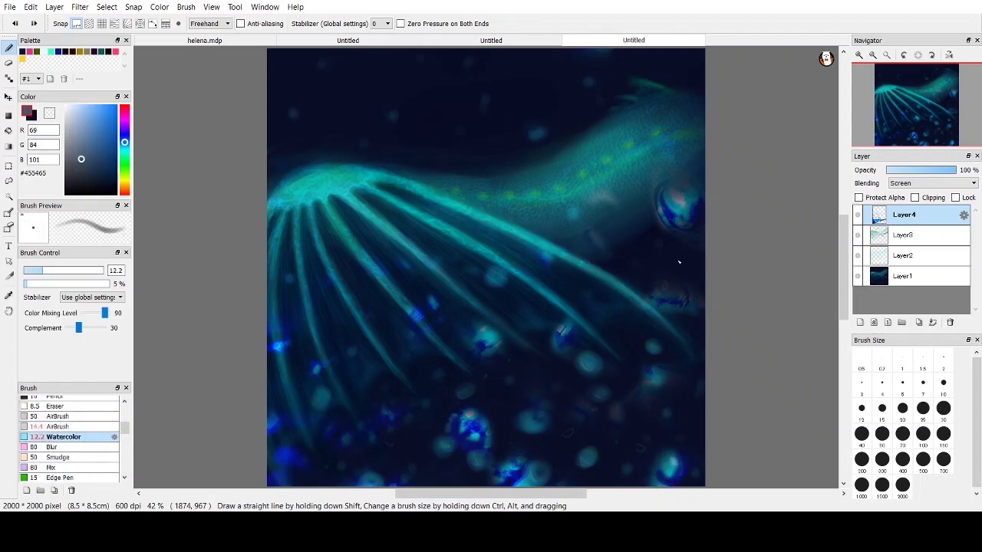
{"action": "right_click", "coordinate": [680, 260]}
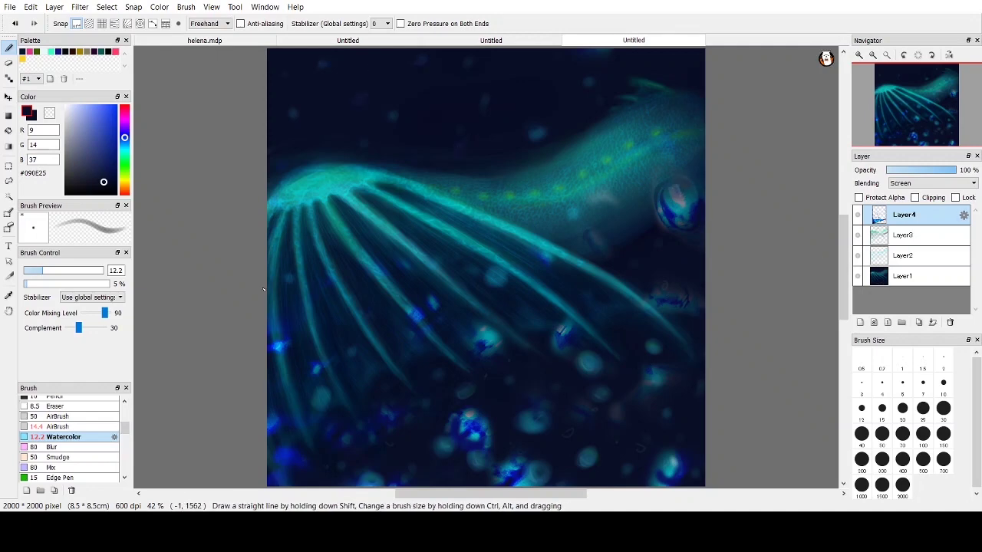
Fade the stray blue patches around the fin rays on Layer4 with Eraser (Soft) at 337 px, stepping back the latest strokes.
{"action": "left_click", "coordinate": [8, 62]}
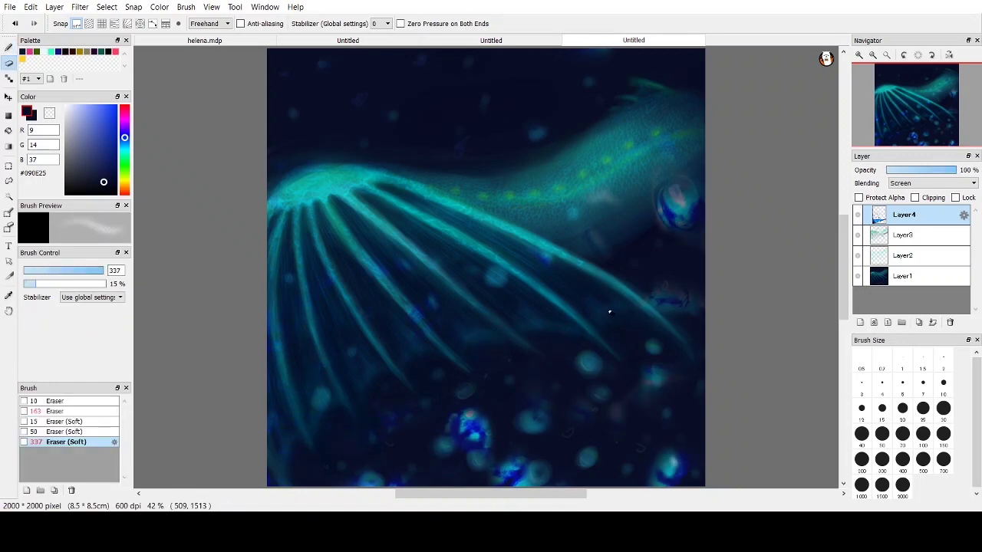
{"action": "left_click_drag", "start_coordinate": [646, 303], "coordinate": [685, 295]}
{"action": "key", "text": "ctrl+z"}
{"action": "key", "text": "ctrl+z"}
{"action": "key", "text": "ctrl+z"}
{"action": "left_click", "coordinate": [34, 24]}
Duplicate Layer4, set the copy's blending to Soft Light and compare the canvas with the copy hidden.
{"action": "left_click", "coordinate": [919, 322]}
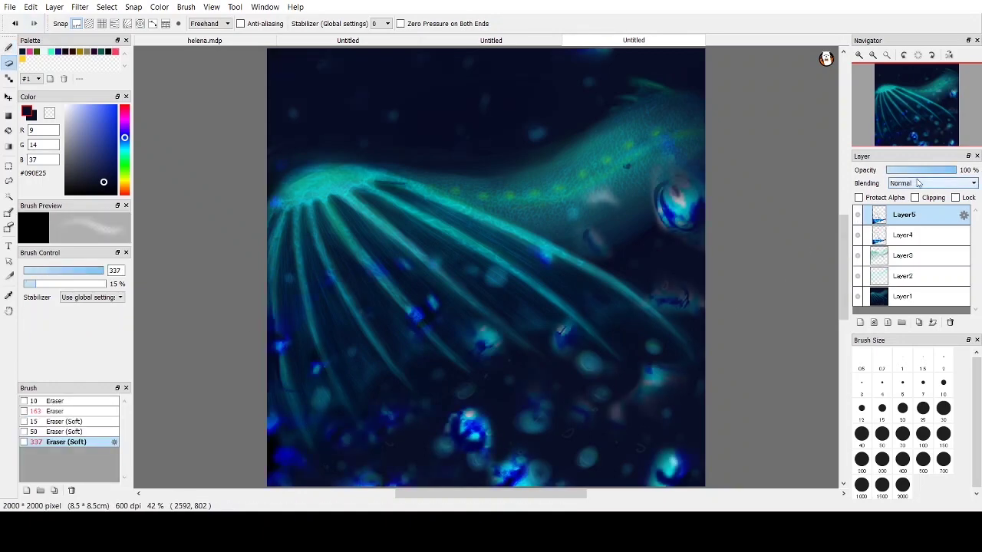
{"action": "left_click", "coordinate": [919, 183]}
{"action": "left_click", "coordinate": [925, 305]}
{"action": "left_click", "coordinate": [857, 220]}
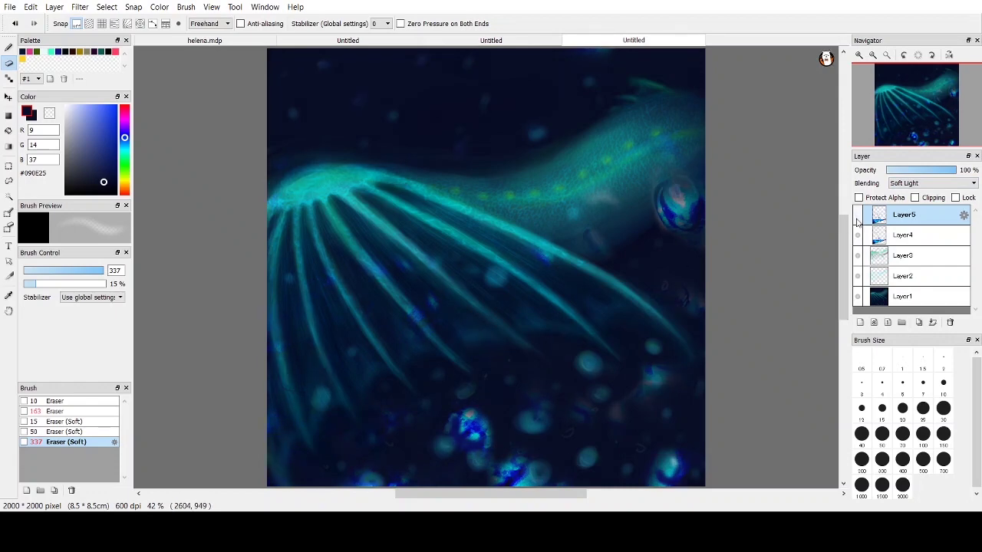
{"action": "left_click", "coordinate": [857, 218]}
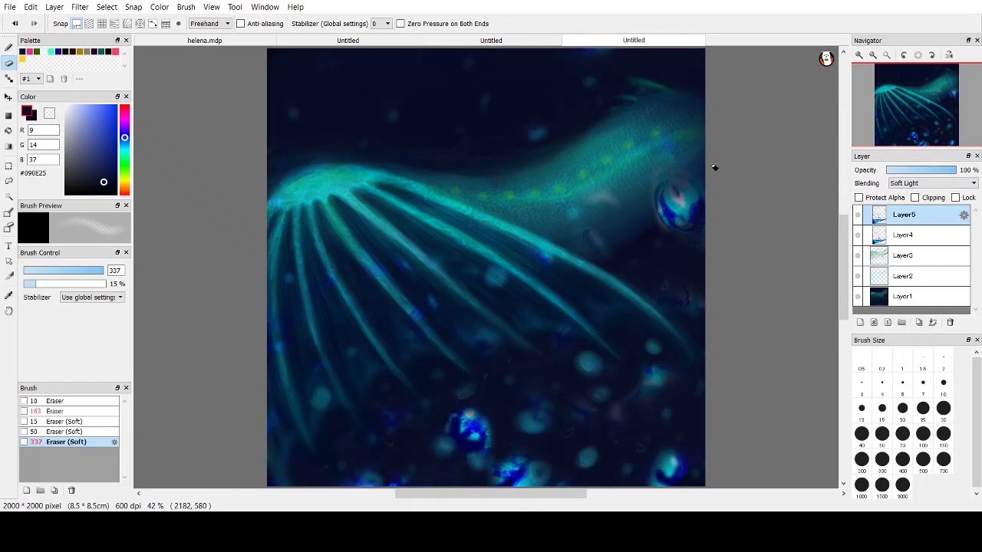
{"action": "left_click", "coordinate": [858, 215]}
{"action": "left_click", "coordinate": [858, 216]}
Fade the leftover blue spots among the fin rays on Layer4 with the soft eraser and check the whole picture.
{"action": "left_click", "coordinate": [905, 236]}
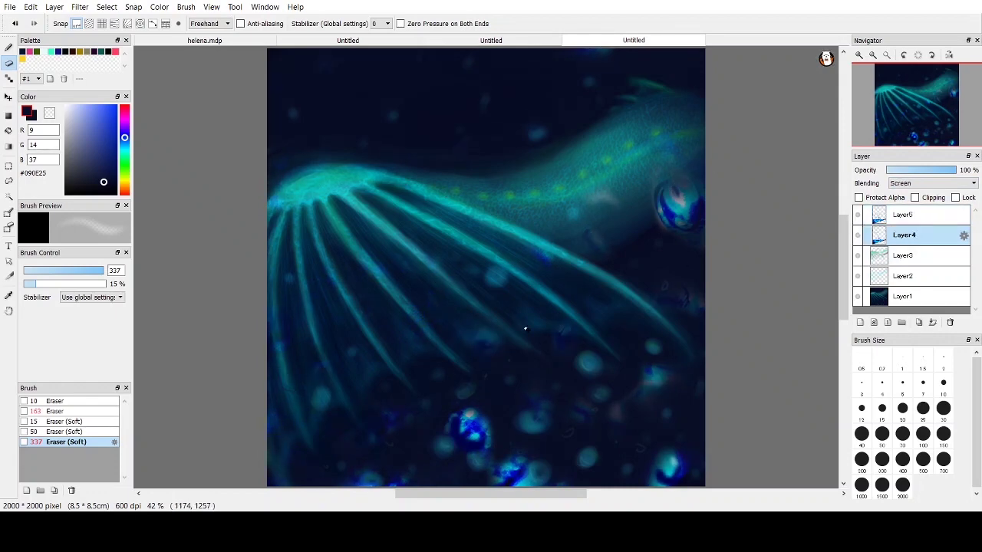
{"action": "left_click", "coordinate": [872, 56]}
{"action": "left_click", "coordinate": [887, 55]}
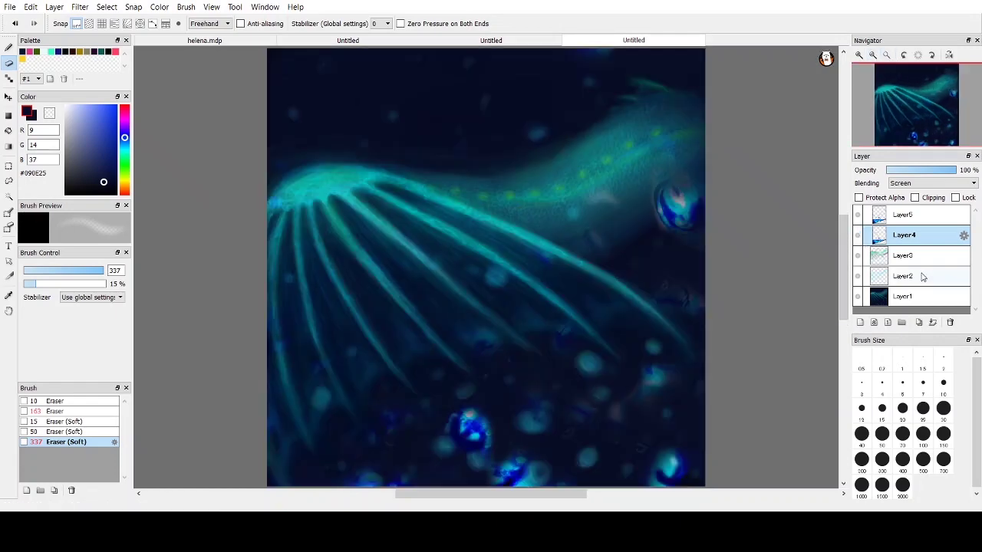
On Layer2, brush teal #16B4BB over the fin's rays and webbing with Watercolor at 33 px and 80 px.
{"action": "left_click", "coordinate": [923, 276]}
{"action": "left_click", "coordinate": [9, 47]}
{"action": "scroll", "coordinate": [70, 438], "scroll_direction": "down", "scroll_amount": 2}
{"action": "left_click", "coordinate": [71, 271]}
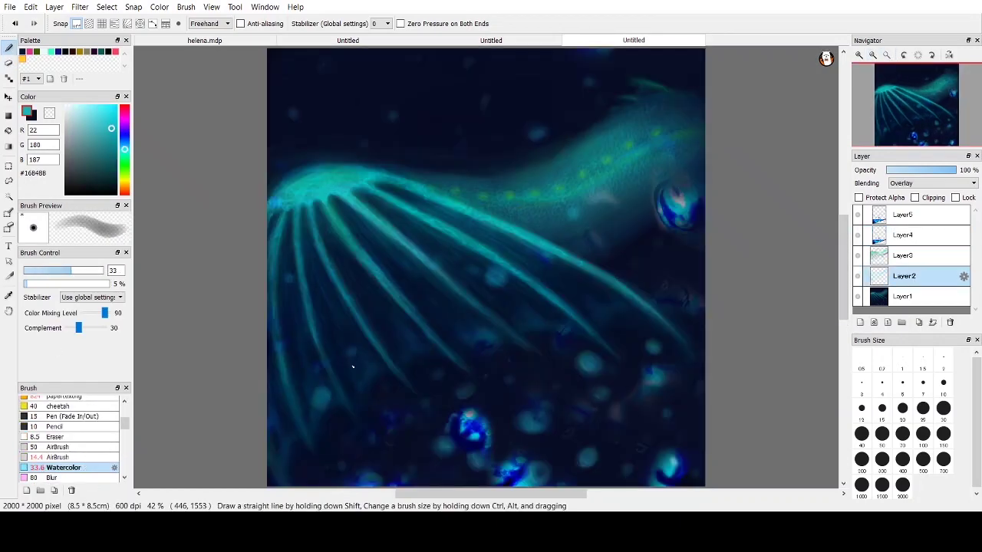
{"action": "left_click", "coordinate": [89, 271]}
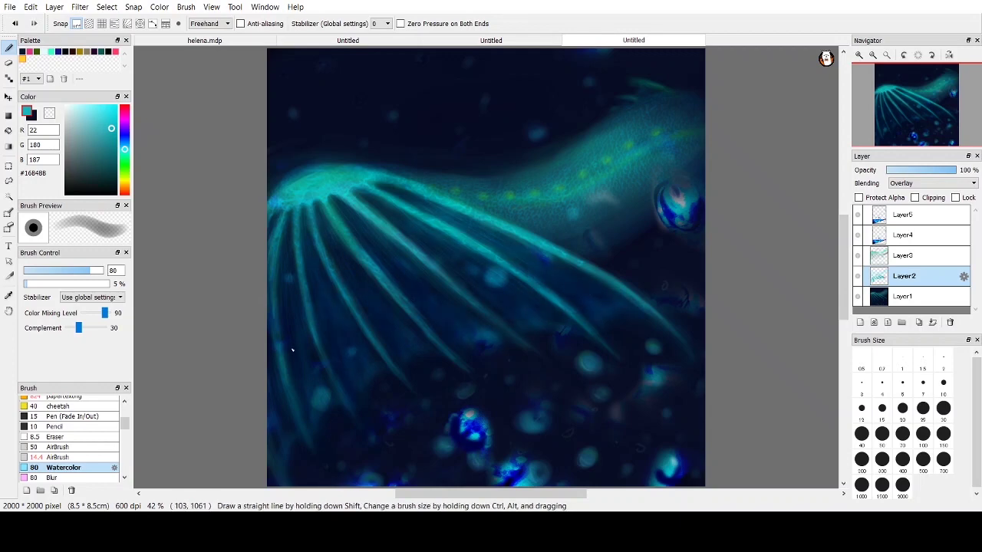
{"action": "left_click_drag", "start_coordinate": [388, 189], "coordinate": [423, 193]}
{"action": "left_click_drag", "start_coordinate": [376, 215], "coordinate": [384, 228]}
{"action": "mouse_move", "coordinate": [334, 211]}
{"action": "left_mouse_down"}
{"action": "mouse_move", "coordinate": [339, 228]}
{"action": "mouse_move", "coordinate": [313, 228]}
{"action": "left_mouse_up"}
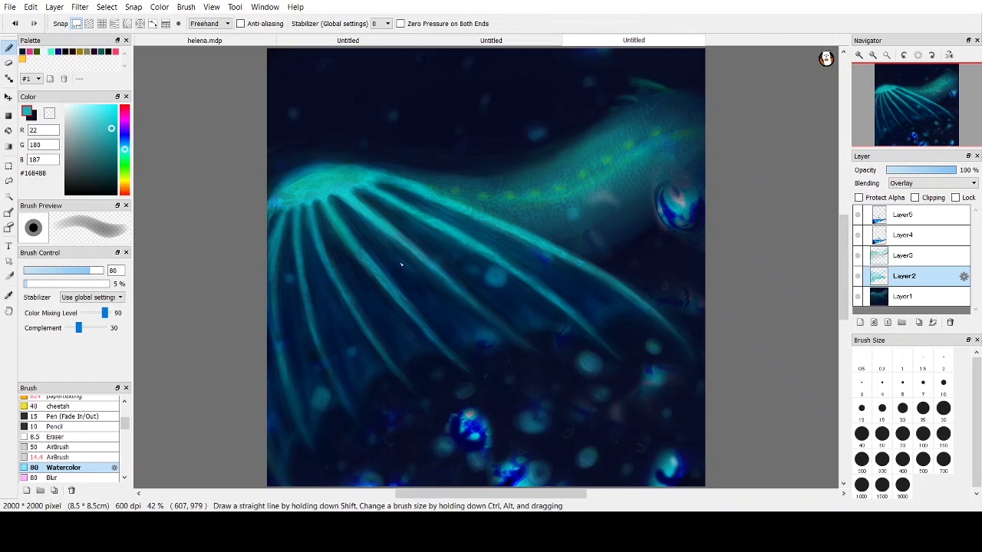
Set the Watercolor brush to 5.2 px with bright cyan #0AF6FF and change the stabilizer strength.
{"action": "left_click", "coordinate": [37, 272]}
{"action": "left_click", "coordinate": [116, 106]}
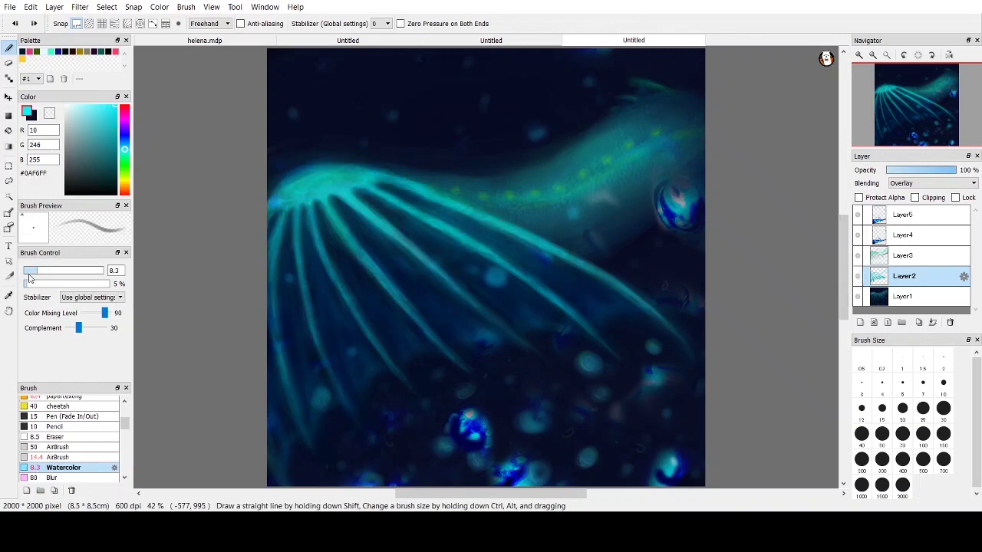
{"action": "left_click", "coordinate": [28, 271]}
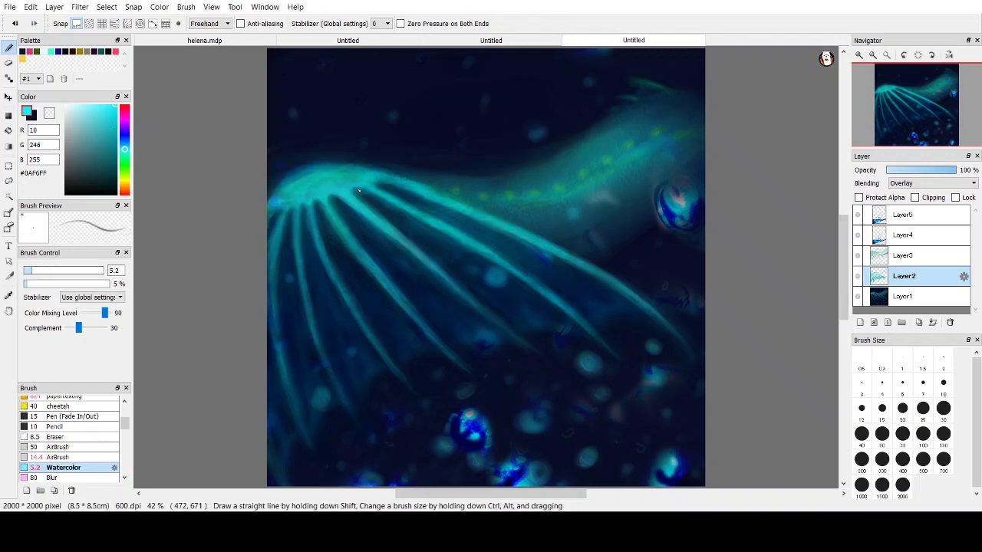
{"action": "left_click", "coordinate": [388, 25]}
{"action": "left_click", "coordinate": [378, 201]}
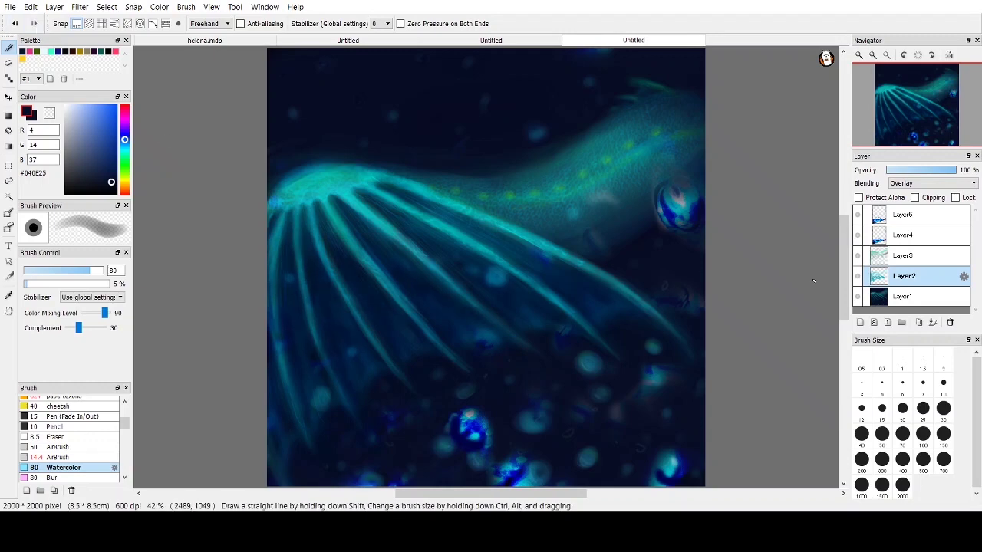
Start saving the painting to a file.
{"action": "left_click", "coordinate": [10, 10]}
{"action": "left_click", "coordinate": [48, 102]}
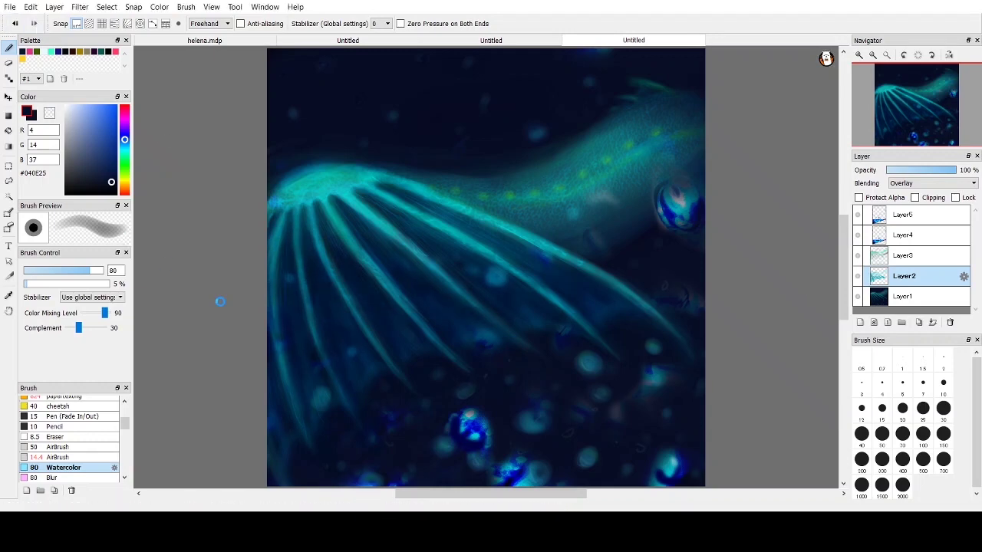